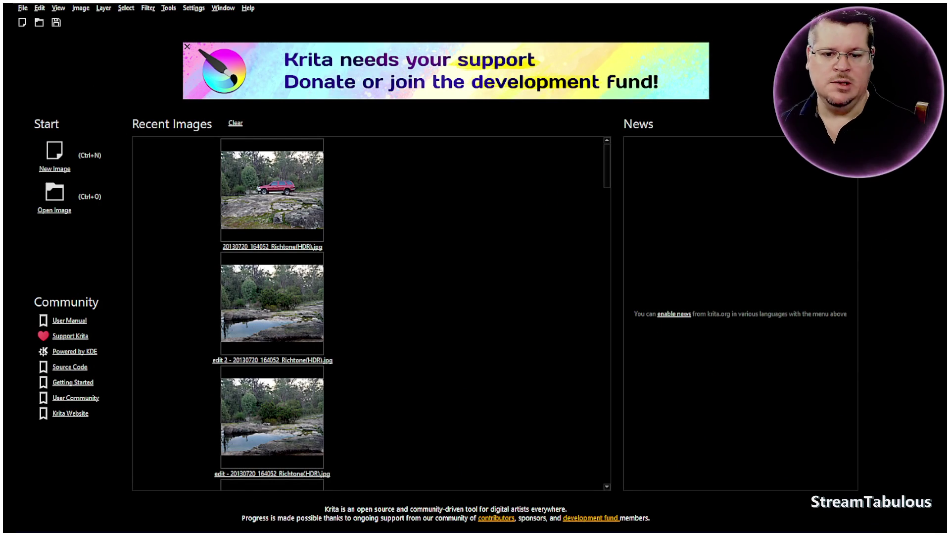
Create a new blank A4 (300 ppi) document, 2480 × 3508 pixels
{"action": "left_click", "coordinate": [54, 166]}
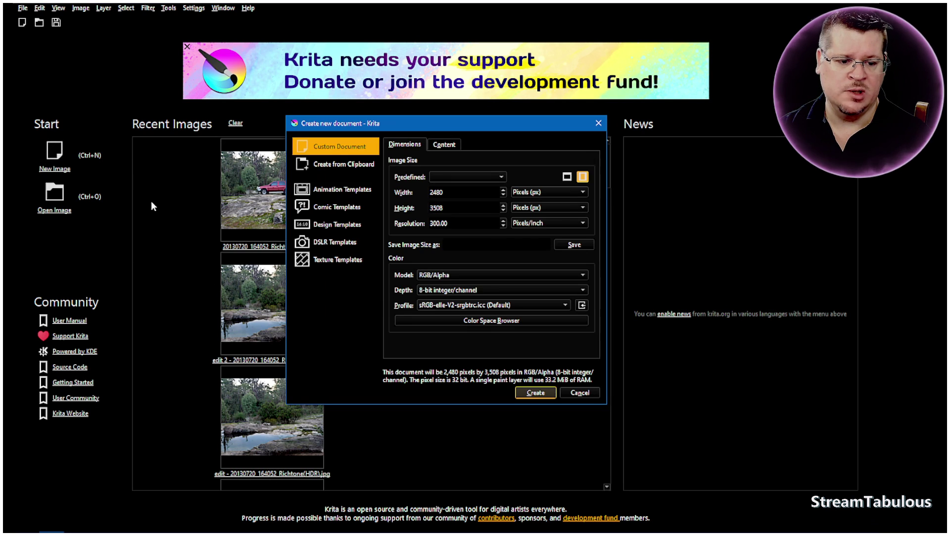
{"action": "left_click", "coordinate": [452, 177]}
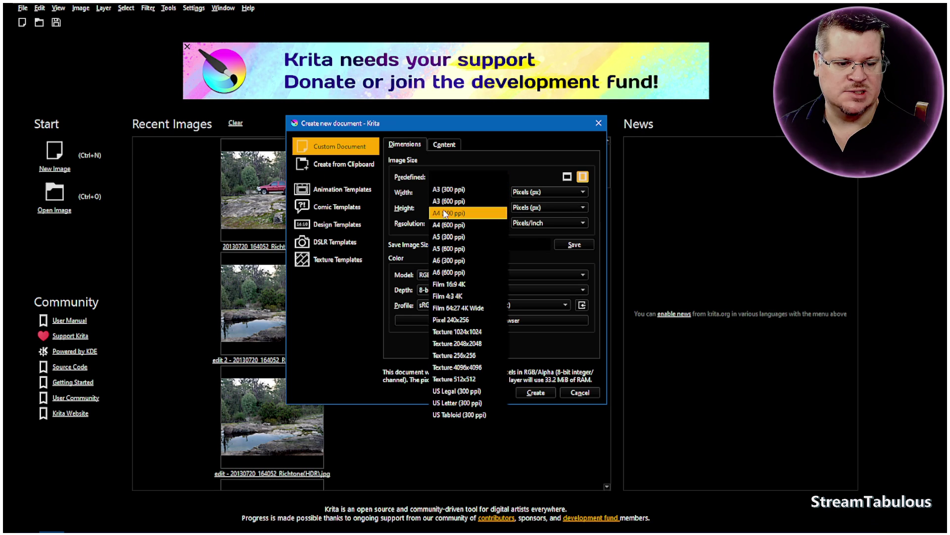
{"action": "left_click", "coordinate": [444, 213]}
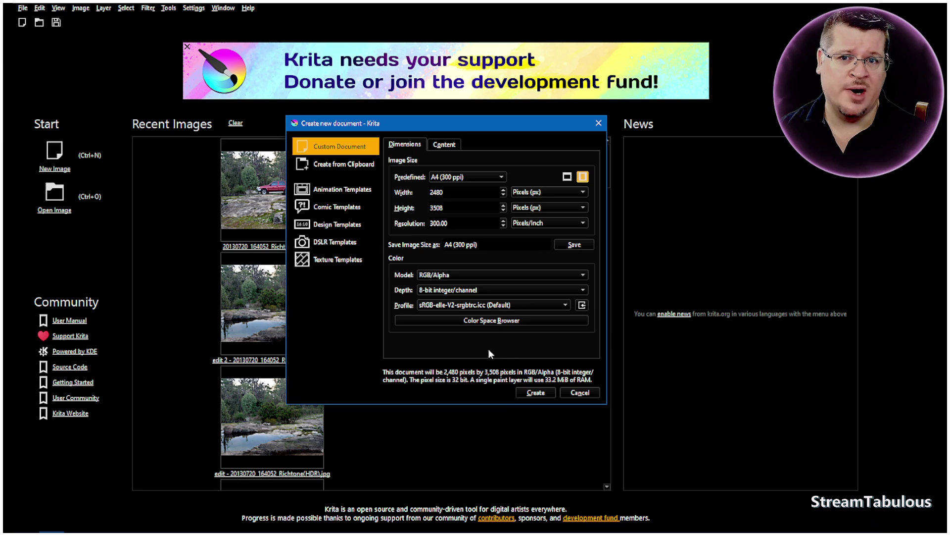
{"action": "left_click", "coordinate": [536, 393]}
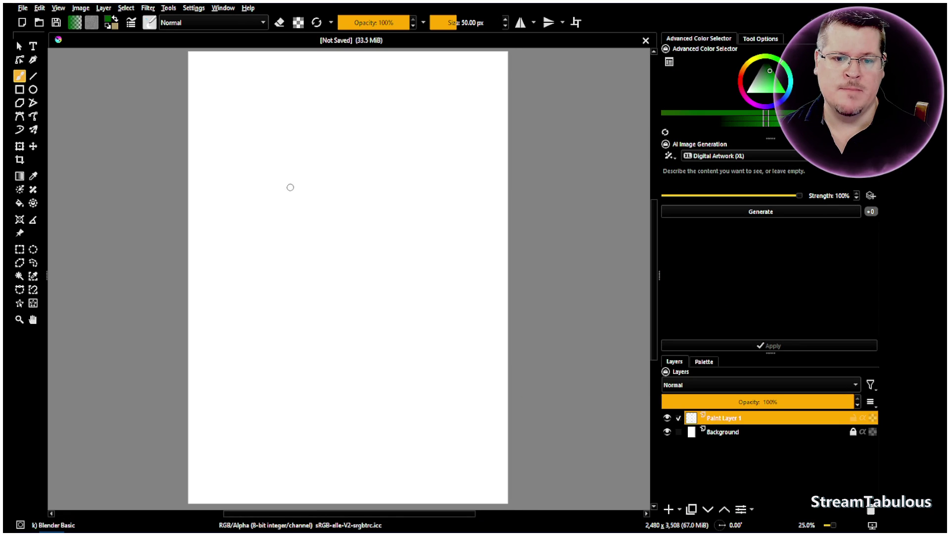
Scale the image to 768 px wide (768 × 1086) at 300 ppi
{"action": "scroll", "coordinate": [293, 178], "scroll_direction": "down", "scroll_amount": 2}
{"action": "scroll", "coordinate": [248, 142], "scroll_direction": "up", "scroll_amount": 1}
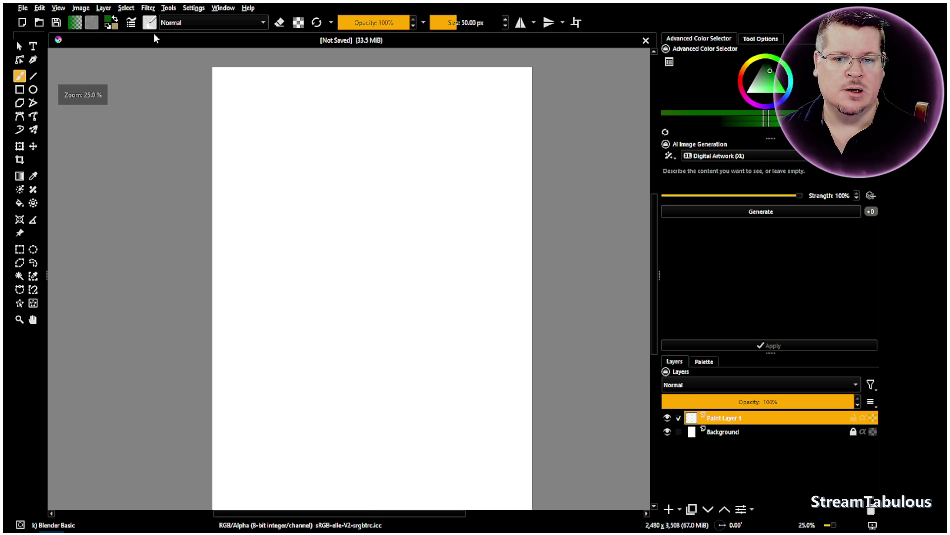
{"action": "left_click", "coordinate": [77, 9]}
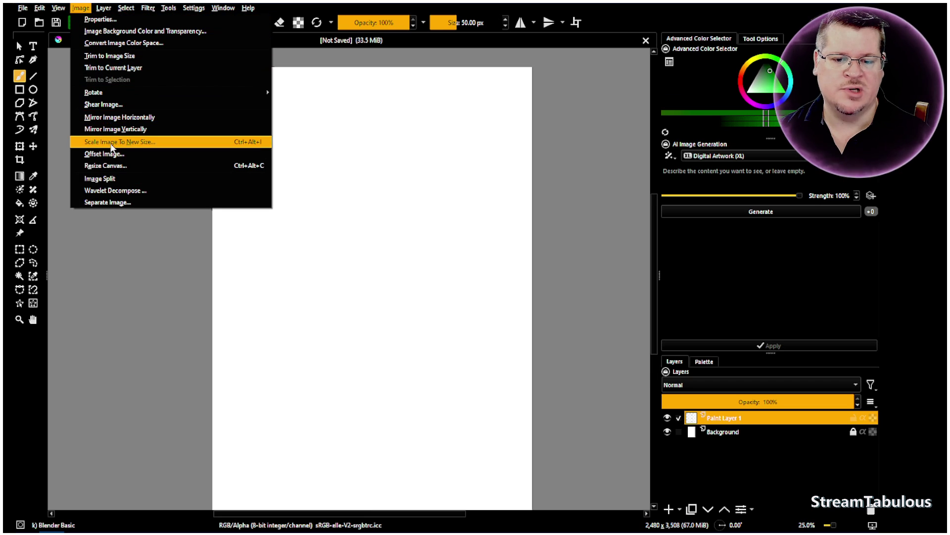
{"action": "left_click", "coordinate": [112, 143]}
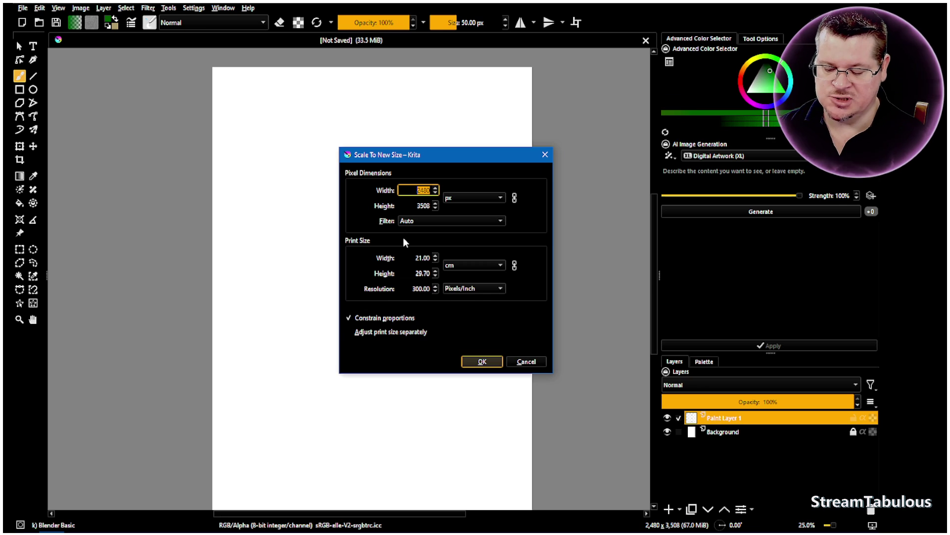
{"action": "type", "text": "7"}
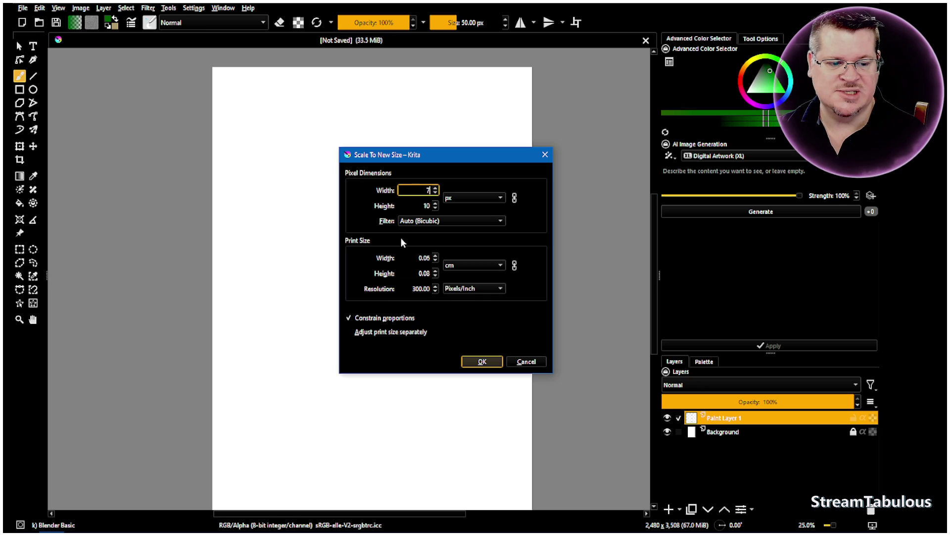
{"action": "type", "text": "68"}
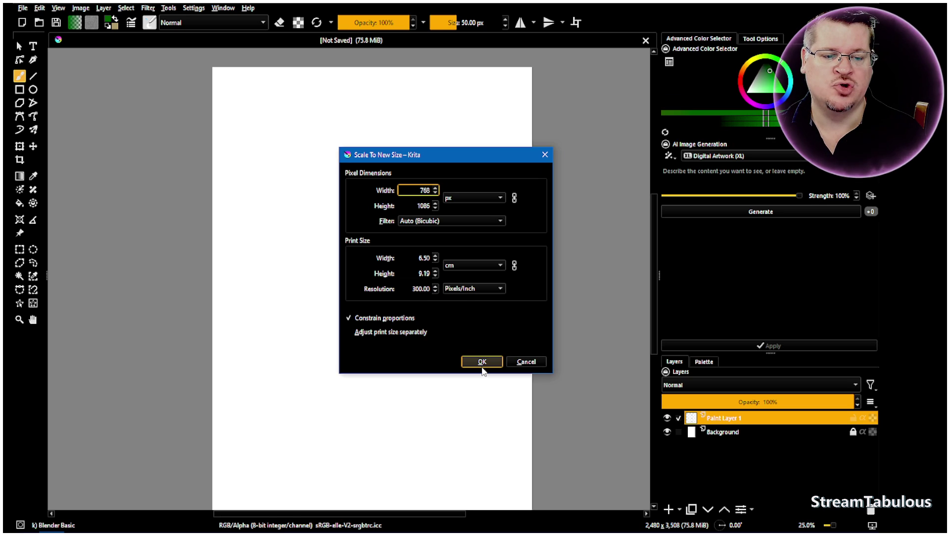
{"action": "left_click", "coordinate": [483, 366]}
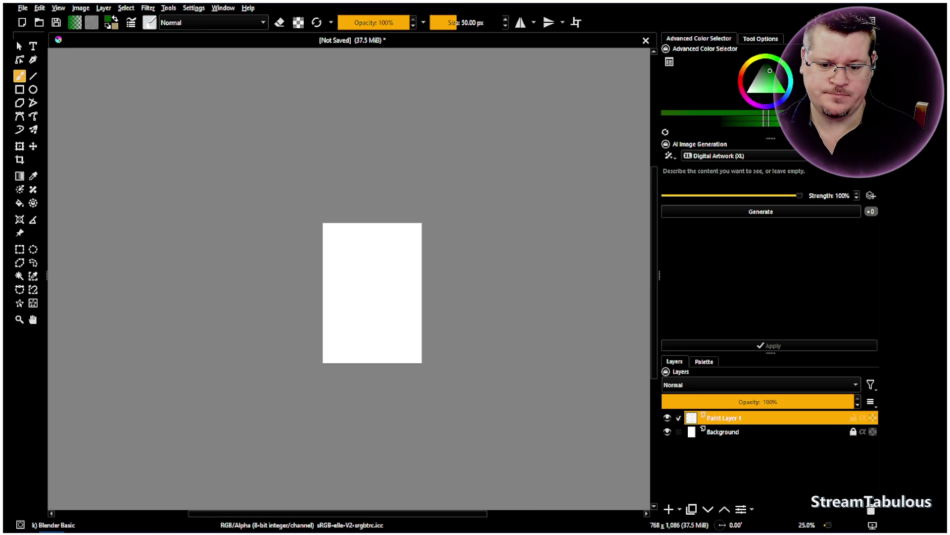
Select the My Look AI model and drop the mannequin figure photo onto the canvas
{"action": "left_click", "coordinate": [33, 320]}
{"action": "scroll", "coordinate": [372, 331], "scroll_direction": "up", "scroll_amount": 3}
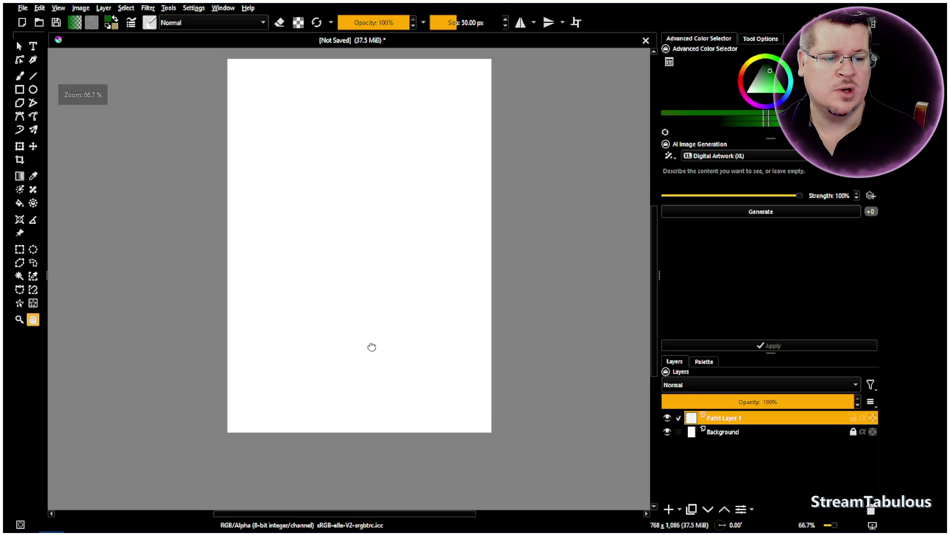
{"action": "left_click_drag", "start_coordinate": [371, 347], "coordinate": [371, 367]}
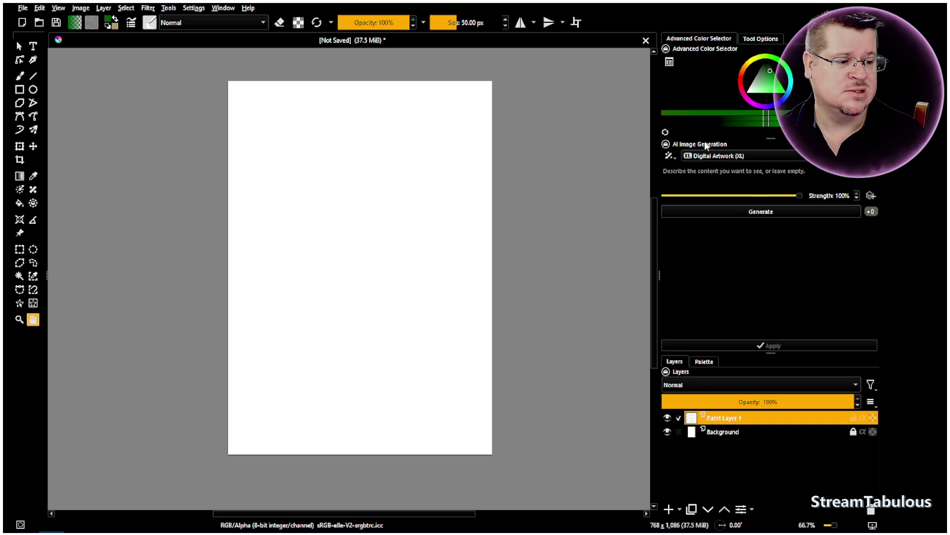
{"action": "left_click", "coordinate": [728, 156]}
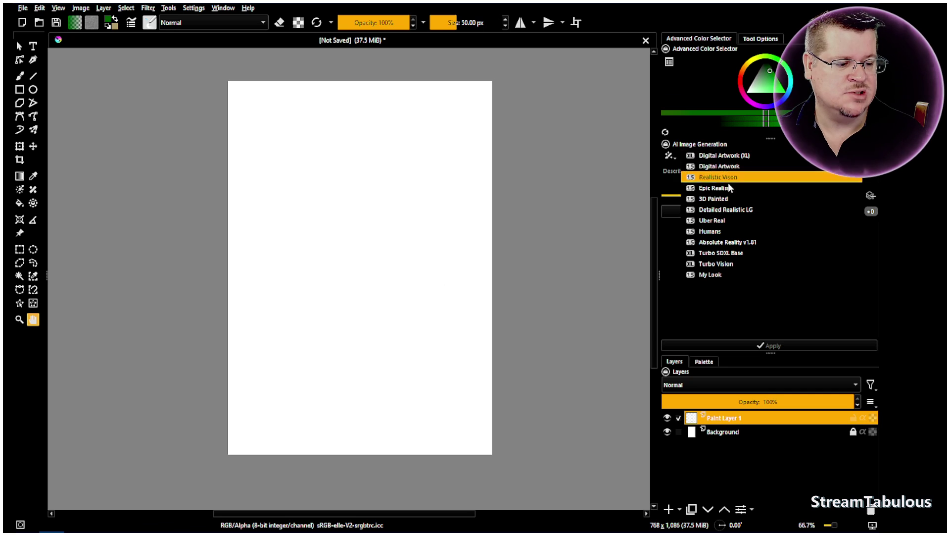
{"action": "left_click", "coordinate": [717, 274]}
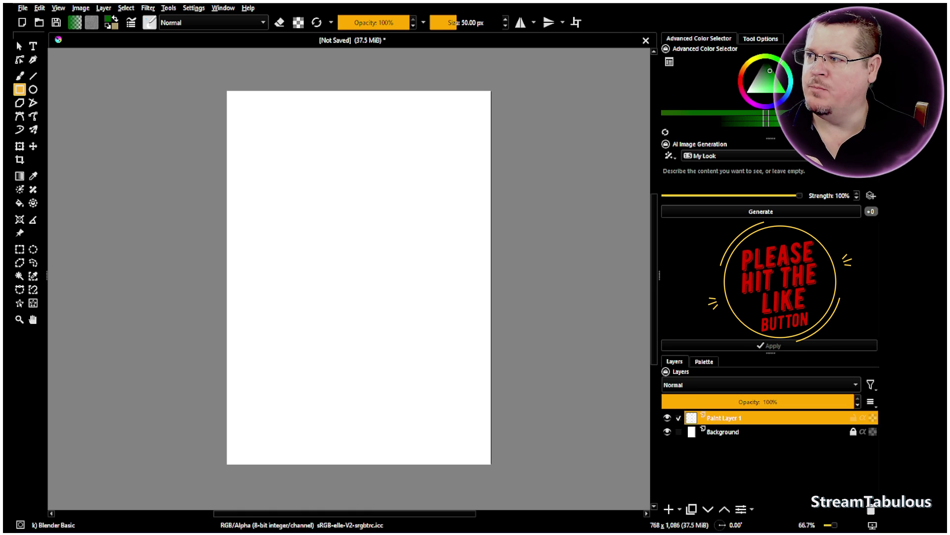
{"action": "left_click_drag", "start_coordinate": [3, 306], "coordinate": [356, 301]}
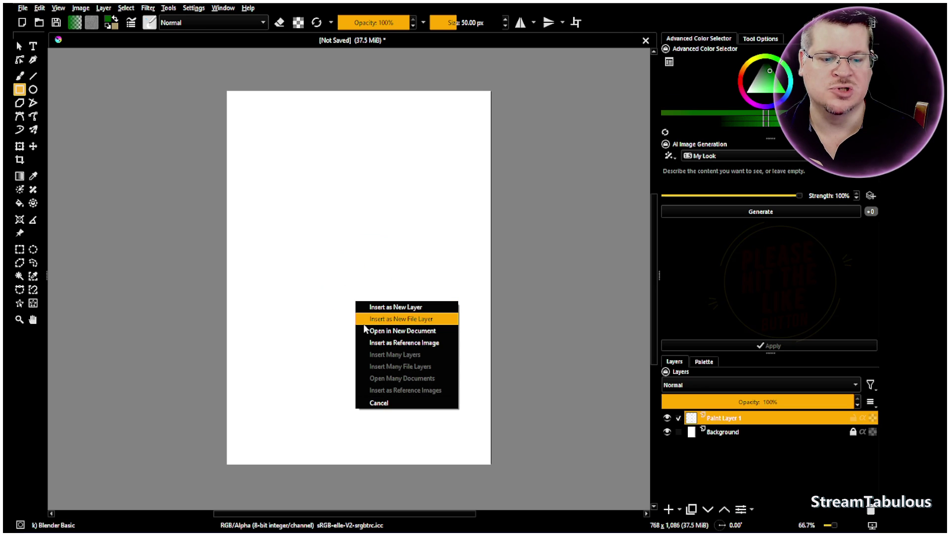
Insert the figure photo as a new layer, then move, shrink and centre it on the page
{"action": "left_click", "coordinate": [389, 309]}
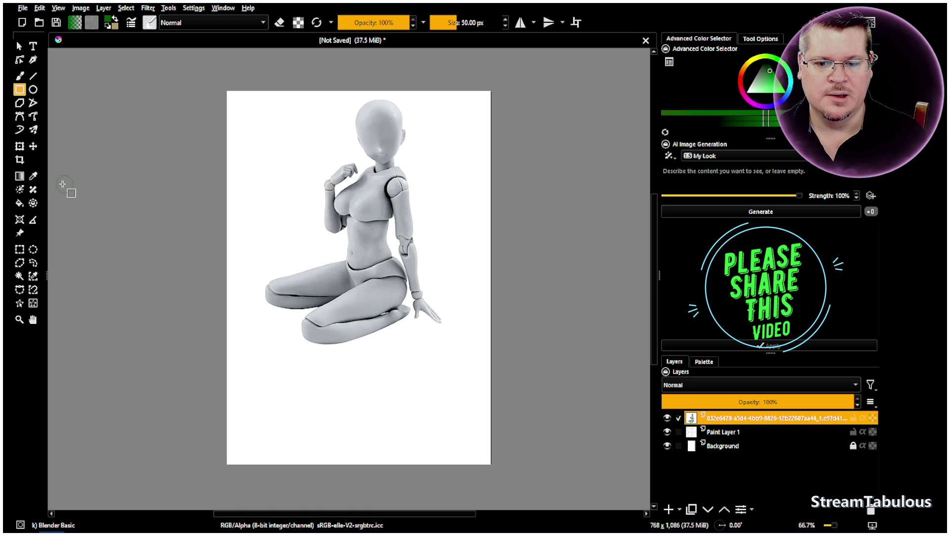
{"action": "left_click", "coordinate": [20, 147]}
{"action": "left_click_drag", "start_coordinate": [372, 187], "coordinate": [365, 244]}
{"action": "left_click_drag", "start_coordinate": [484, 149], "coordinate": [438, 190]}
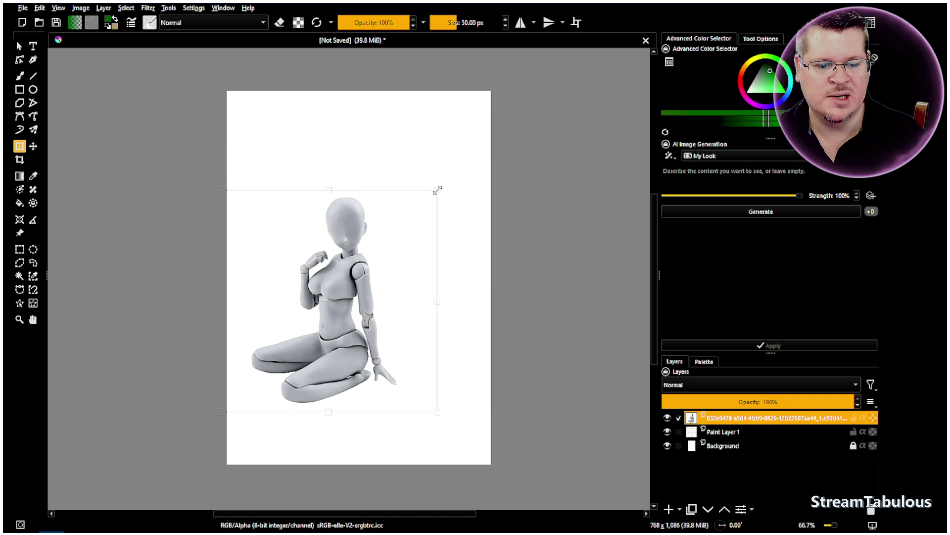
{"action": "left_click_drag", "start_coordinate": [350, 272], "coordinate": [379, 270]}
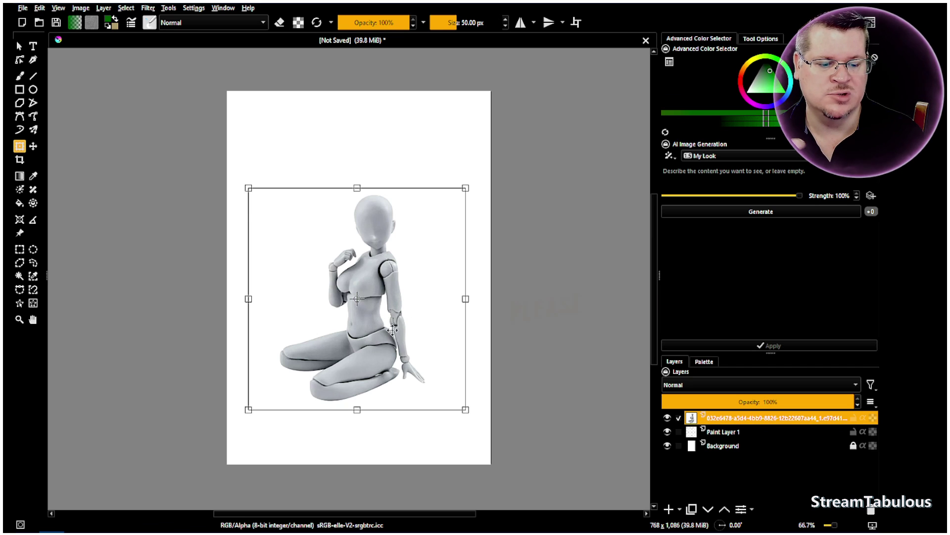
{"action": "key", "text": "1"}
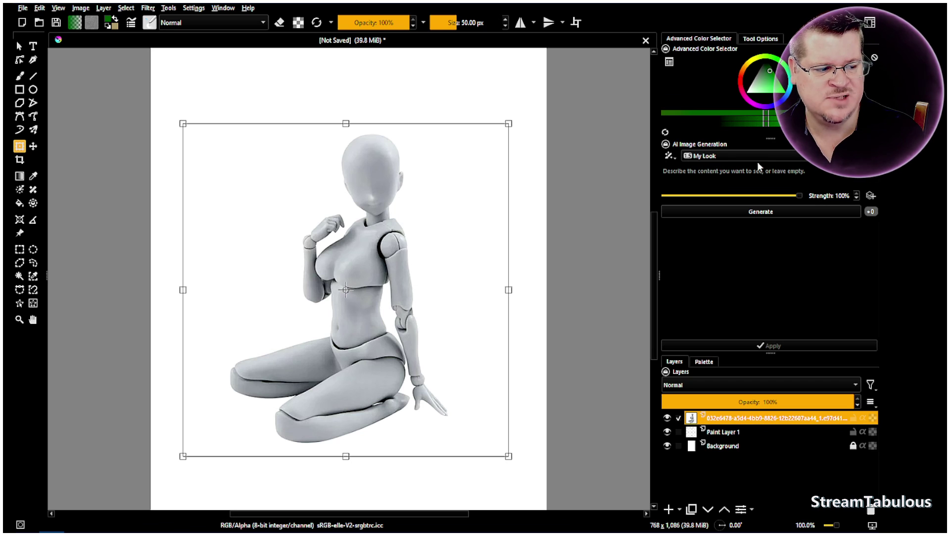
Add a Pose control layer, generate its skeleton from the figure, and hide the photo
{"action": "left_click", "coordinate": [870, 196]}
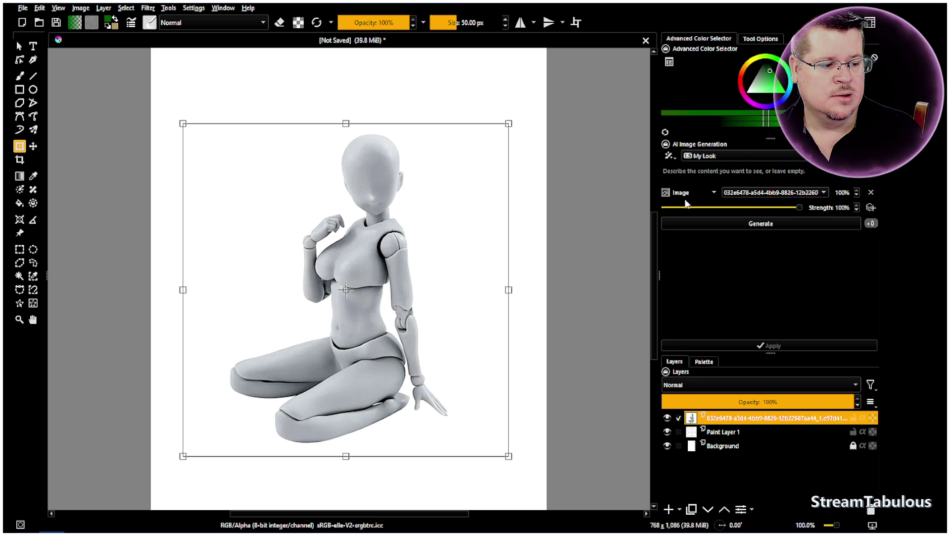
{"action": "mouse_move", "coordinate": [136, 525]}
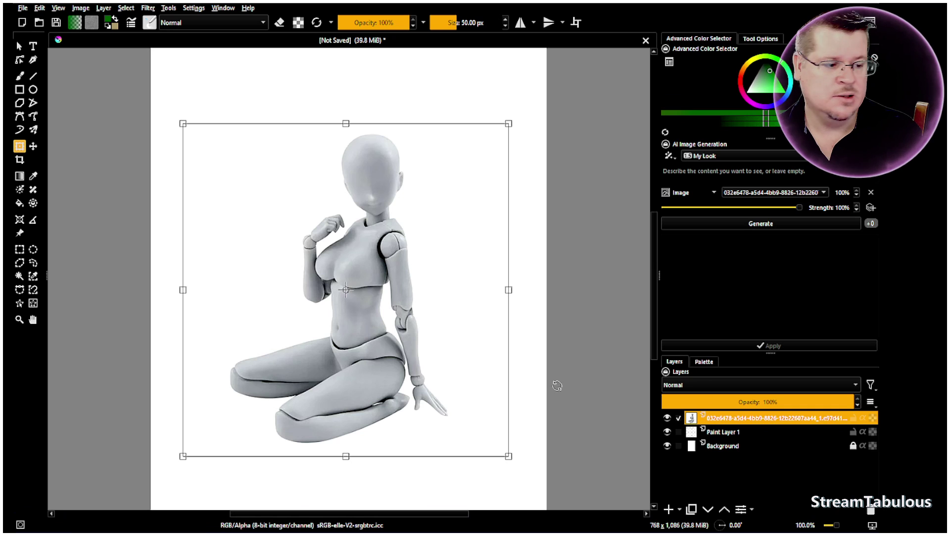
{"action": "left_click", "coordinate": [696, 197]}
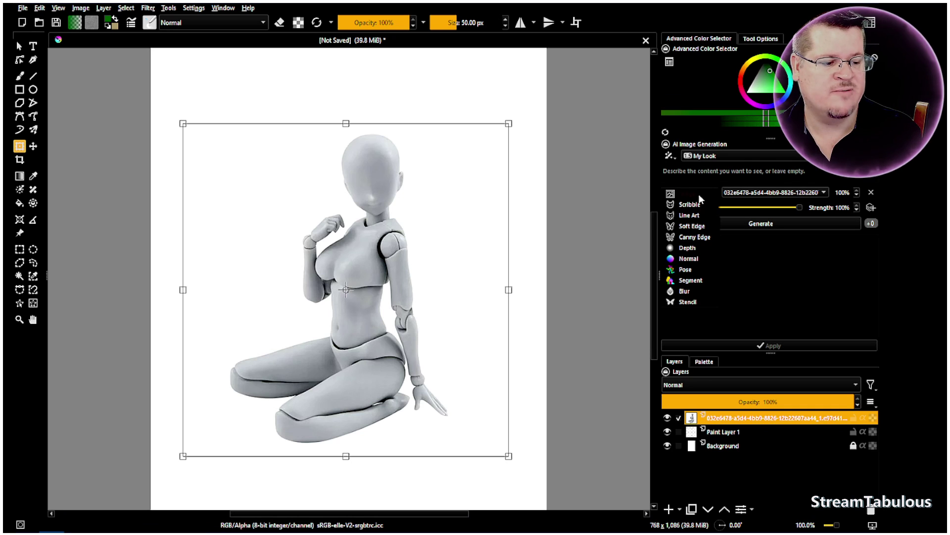
{"action": "left_click", "coordinate": [692, 268]}
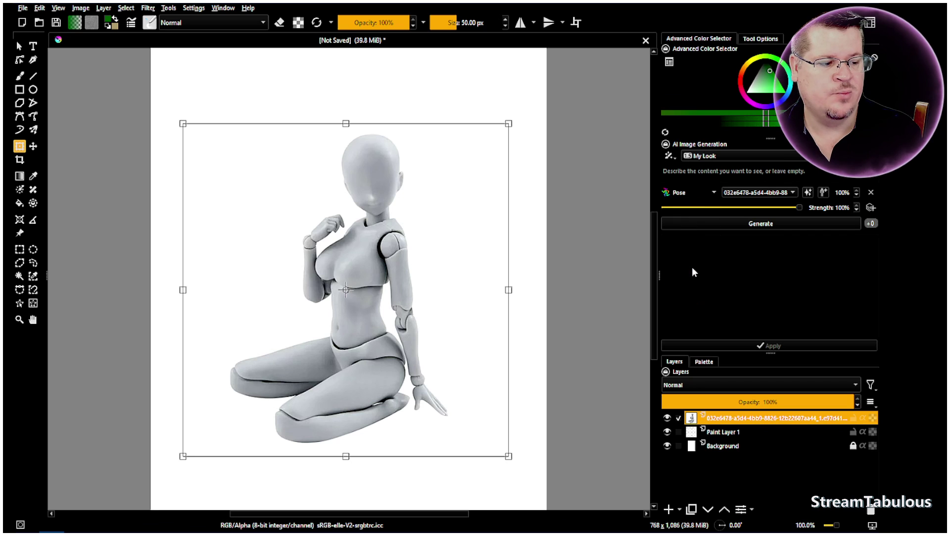
{"action": "left_click", "coordinate": [807, 193]}
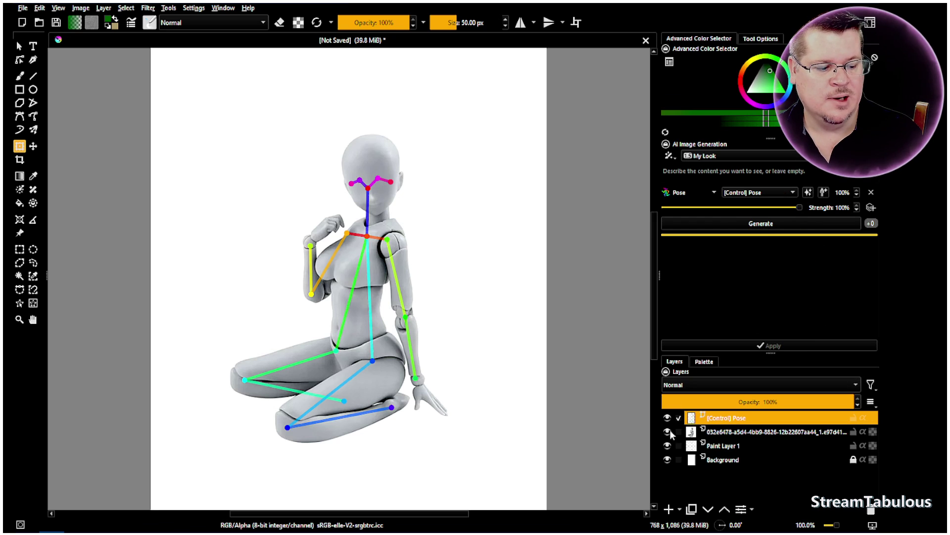
{"action": "left_click", "coordinate": [667, 431]}
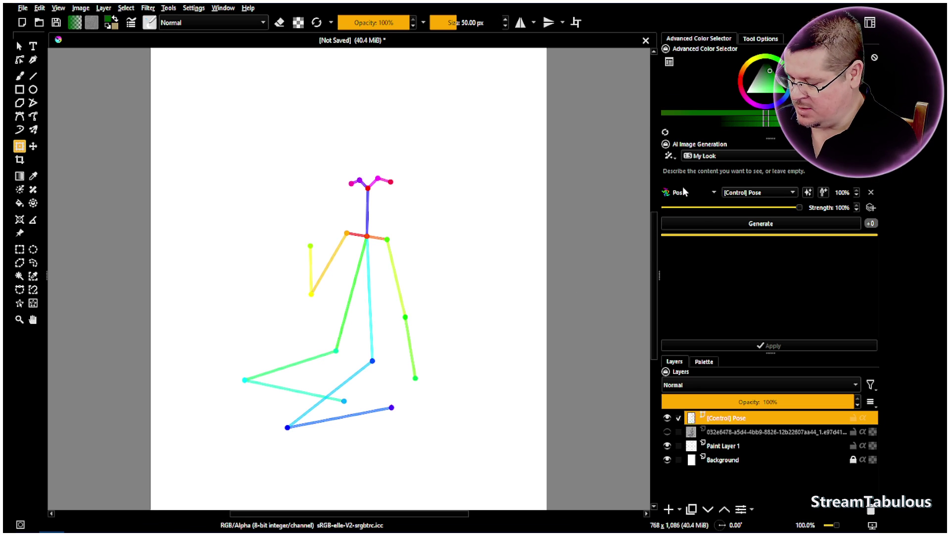
Generate two images from the prompt 'girl sitting on beach towl, sand ocean in background'
{"action": "type", "text": "g"}
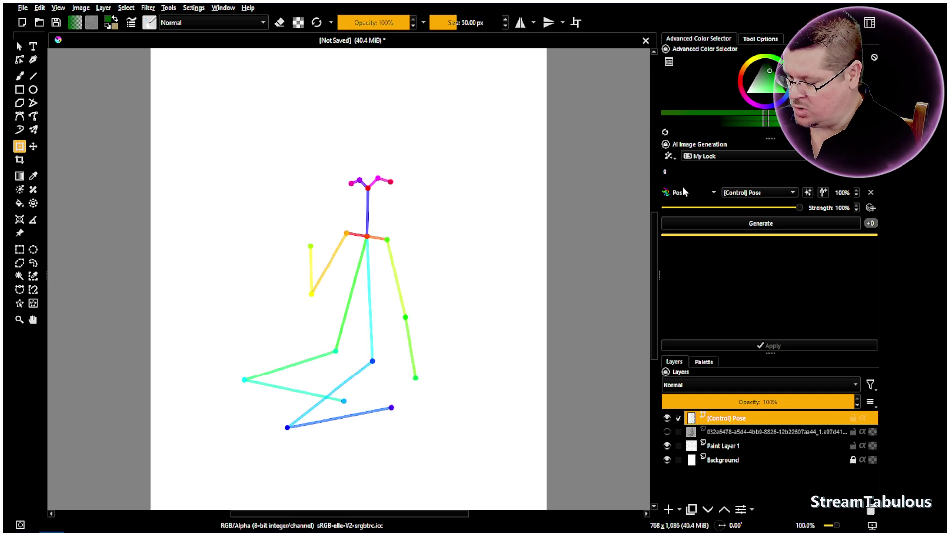
{"action": "type", "text": "irl sitting on beach towl, sand ocean in background"}
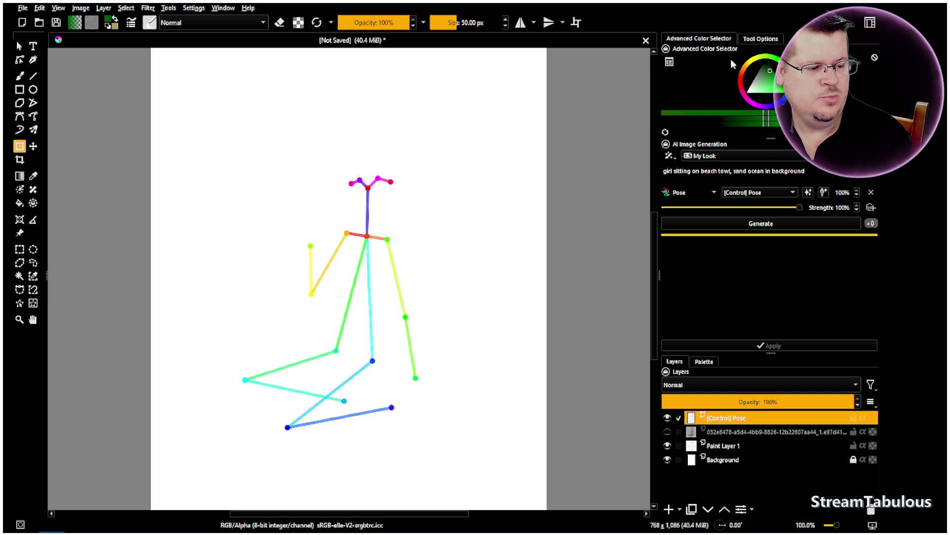
{"action": "left_click", "coordinate": [761, 223]}
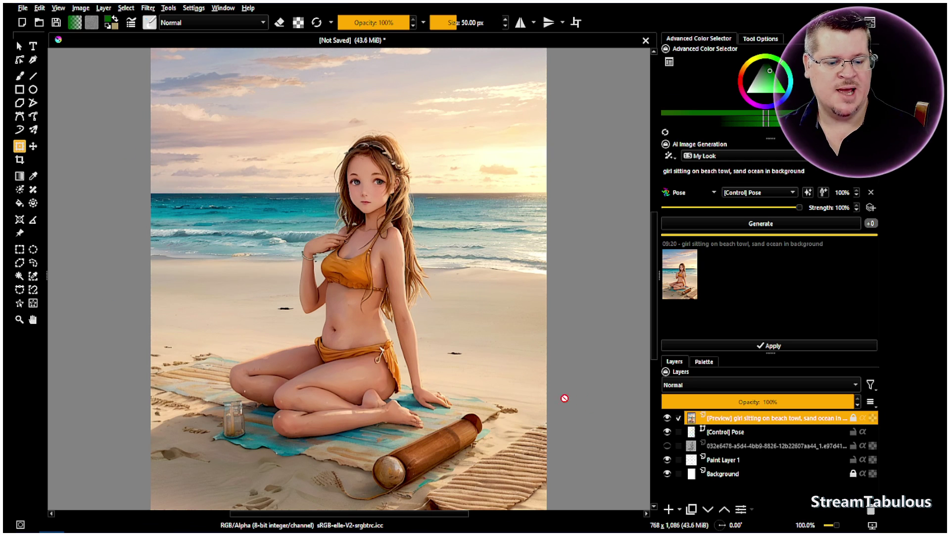
{"action": "left_click", "coordinate": [762, 227]}
Queue more beach results, preview the white-bikini and sunset blue-towel ones, then hide the preview
{"action": "left_click", "coordinate": [759, 225]}
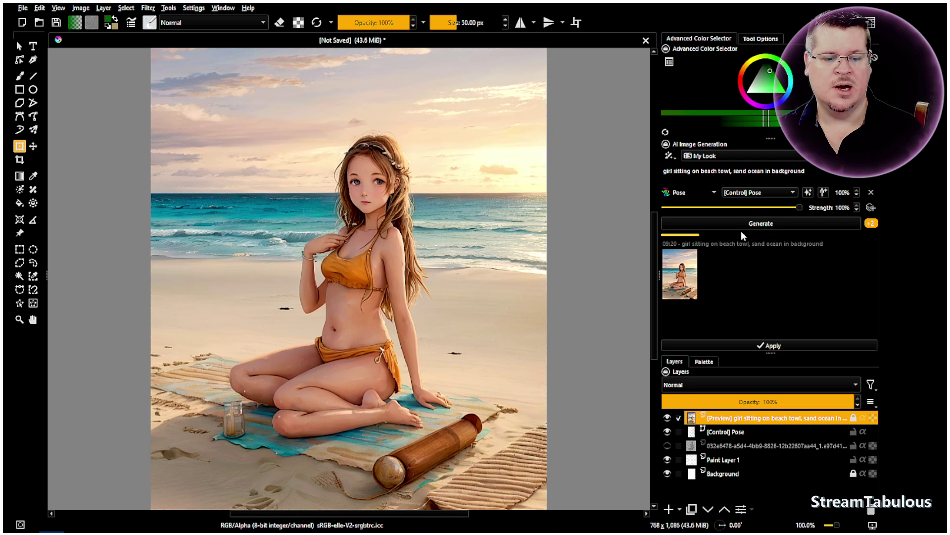
{"action": "key", "text": "space"}
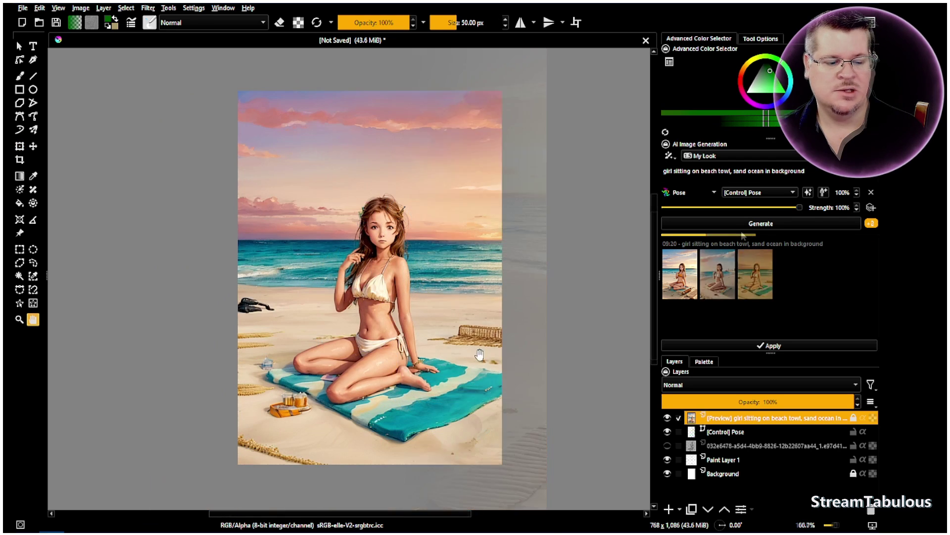
{"action": "left_click", "coordinate": [721, 283]}
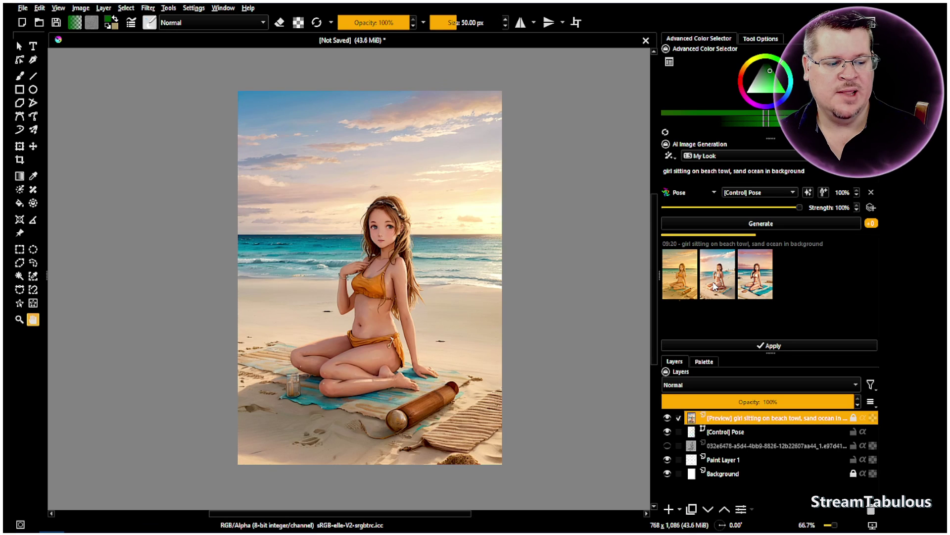
{"action": "left_click", "coordinate": [714, 286]}
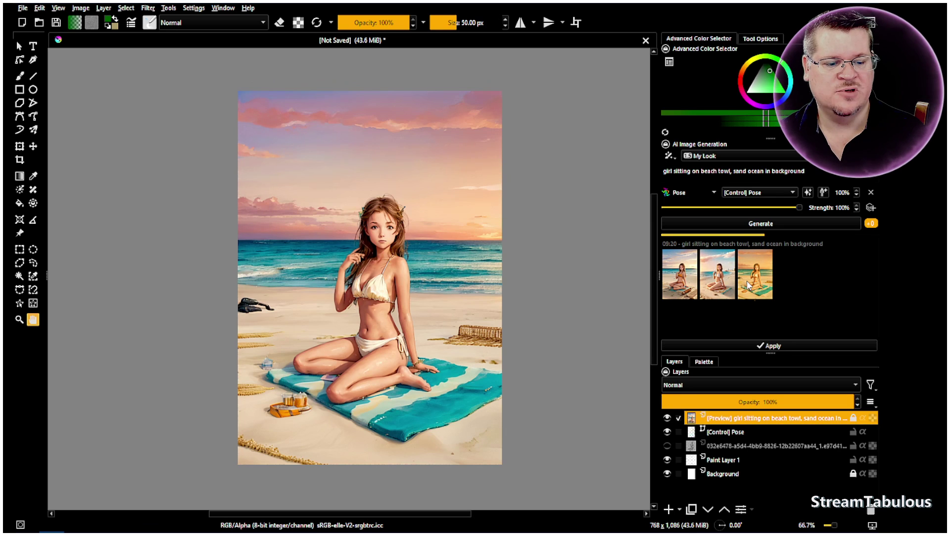
{"action": "left_click", "coordinate": [757, 286]}
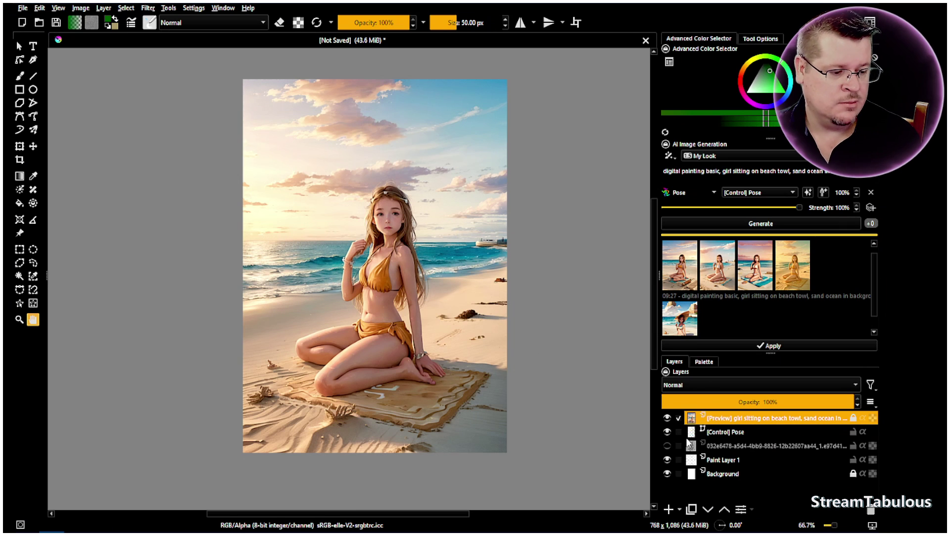
{"action": "left_click", "coordinate": [667, 419]}
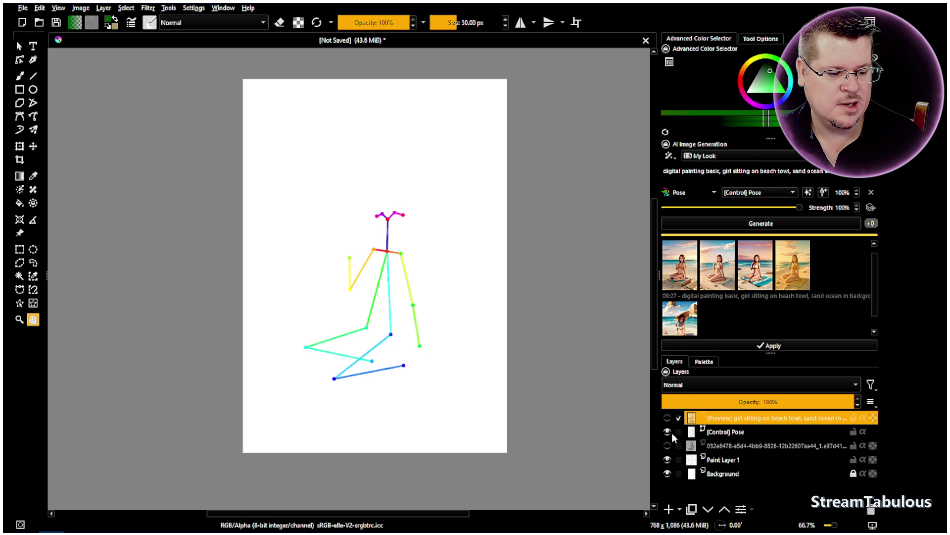
On the [Control] Pose layer, move the lower right leg bone downward
{"action": "left_click", "coordinate": [721, 432]}
{"action": "scroll", "coordinate": [405, 267], "scroll_direction": "up", "scroll_amount": 1}
{"action": "scroll", "coordinate": [405, 266], "scroll_direction": "up", "scroll_amount": 2}
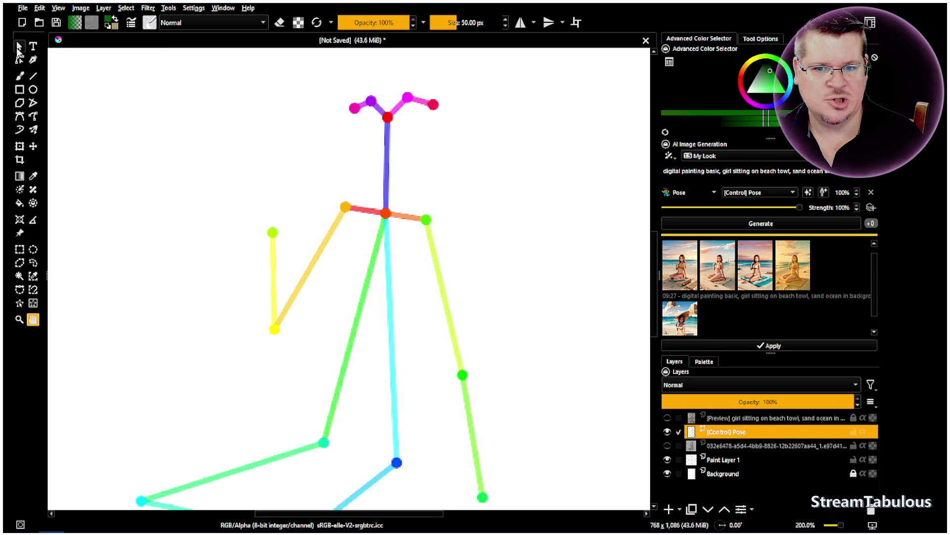
{"action": "left_click", "coordinate": [19, 48]}
{"action": "left_click", "coordinate": [458, 378]}
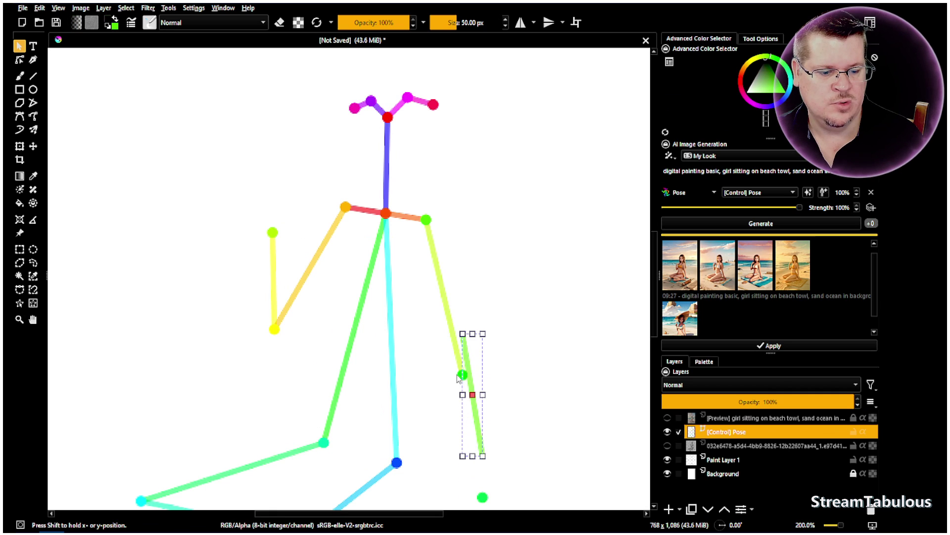
{"action": "left_click_drag", "start_coordinate": [458, 377], "coordinate": [456, 420]}
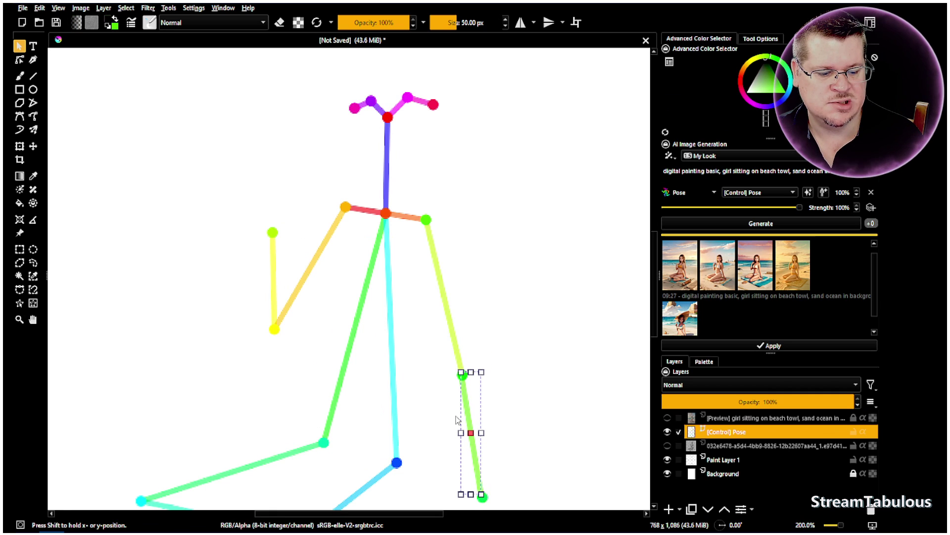
{"action": "left_click", "coordinate": [520, 423]}
{"action": "scroll", "coordinate": [520, 421], "scroll_direction": "down", "scroll_amount": 1}
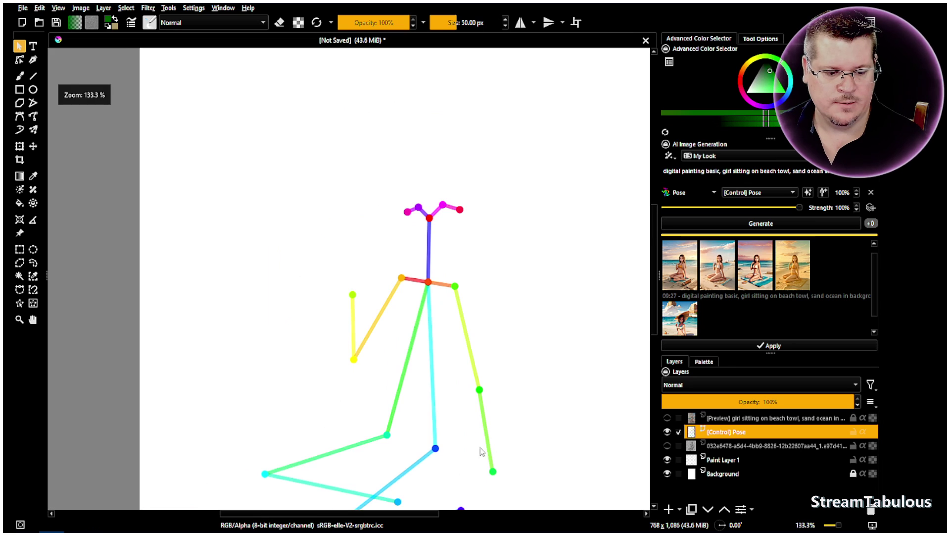
{"action": "left_click", "coordinate": [33, 320]}
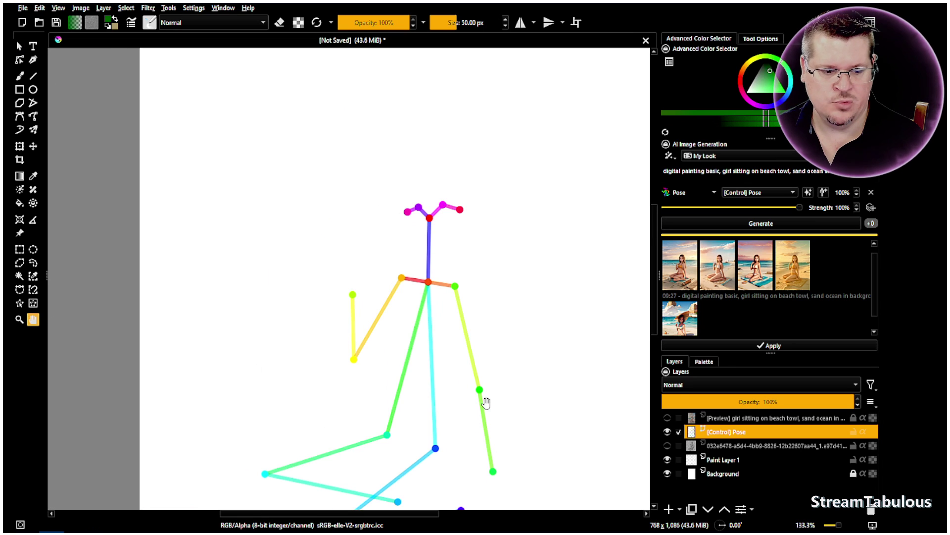
{"action": "scroll", "coordinate": [515, 411], "scroll_direction": "up", "scroll_amount": 3}
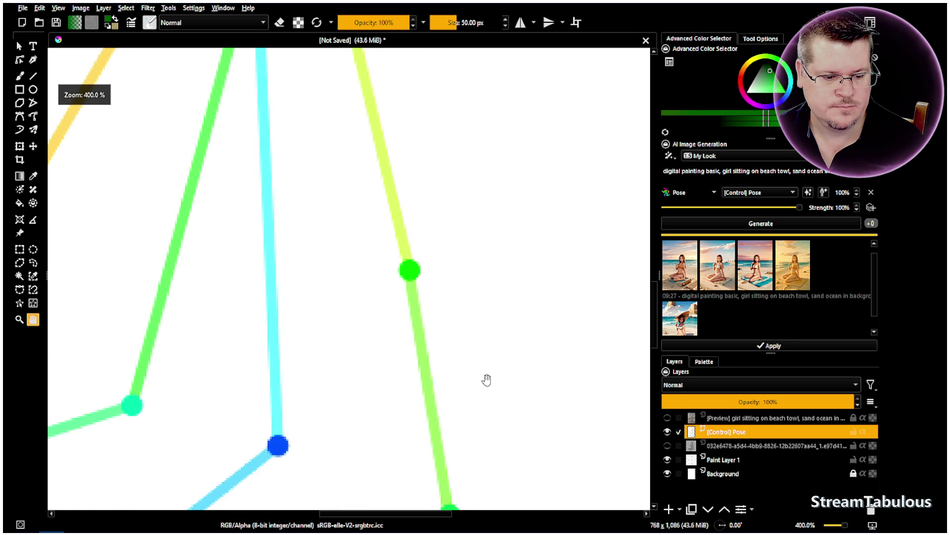
{"action": "left_click_drag", "start_coordinate": [486, 380], "coordinate": [490, 301]}
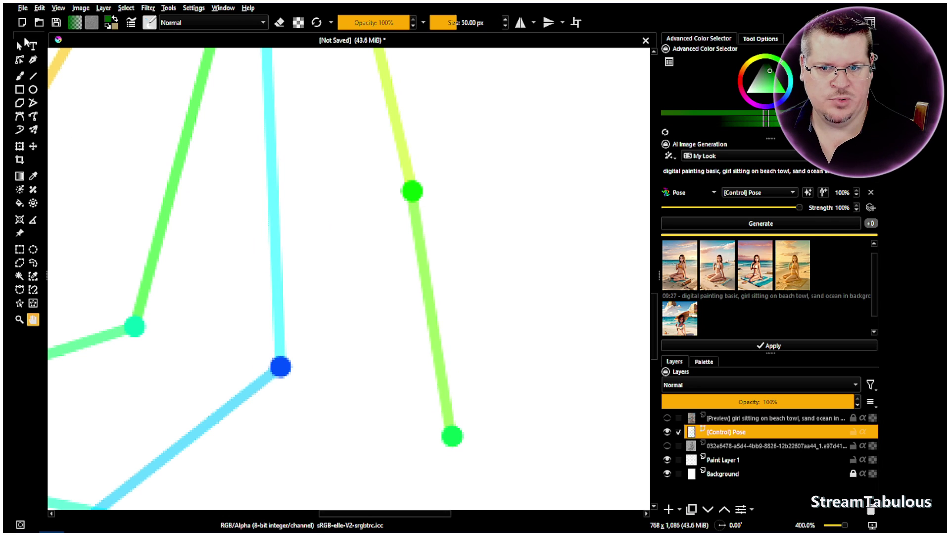
Drag the green ankle point up and left so the lower leg bends beside the cyan bone
{"action": "left_click", "coordinate": [20, 45]}
{"action": "left_click", "coordinate": [452, 436]}
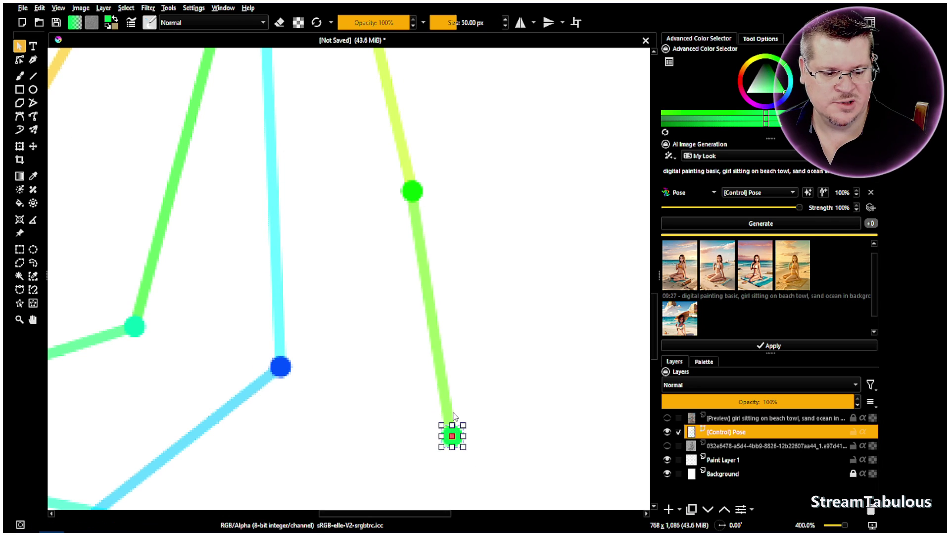
{"action": "left_click", "coordinate": [441, 379]}
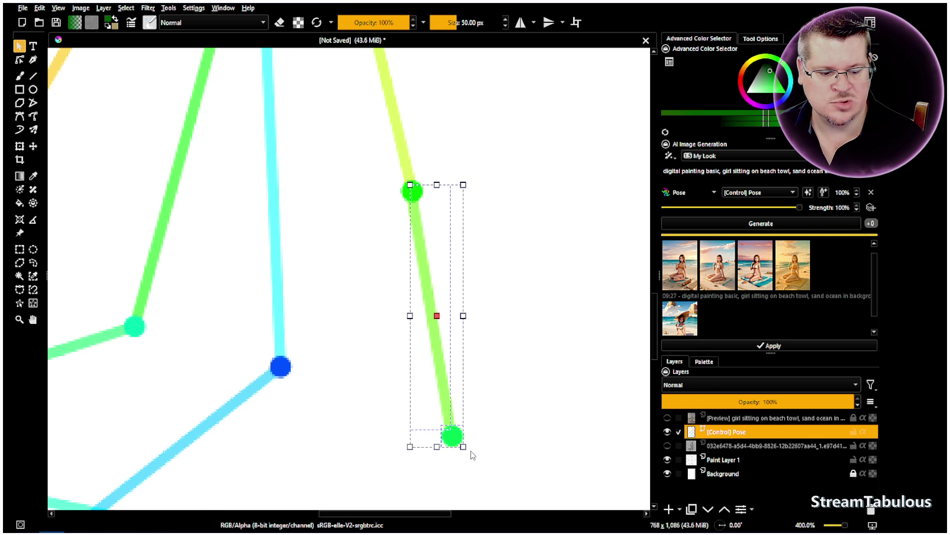
{"action": "left_click_drag", "start_coordinate": [452, 435], "coordinate": [317, 300]}
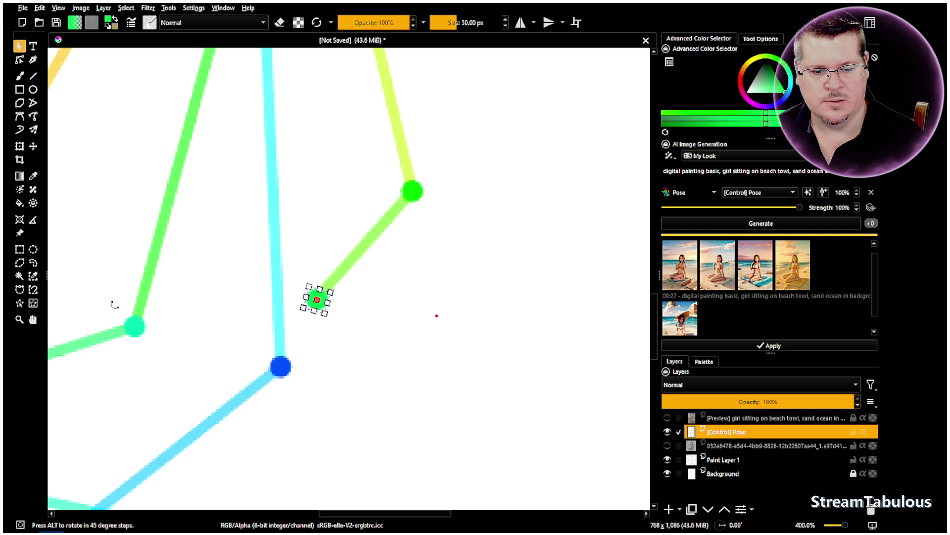
{"action": "left_click_drag", "start_coordinate": [114, 305], "coordinate": [50, 182]}
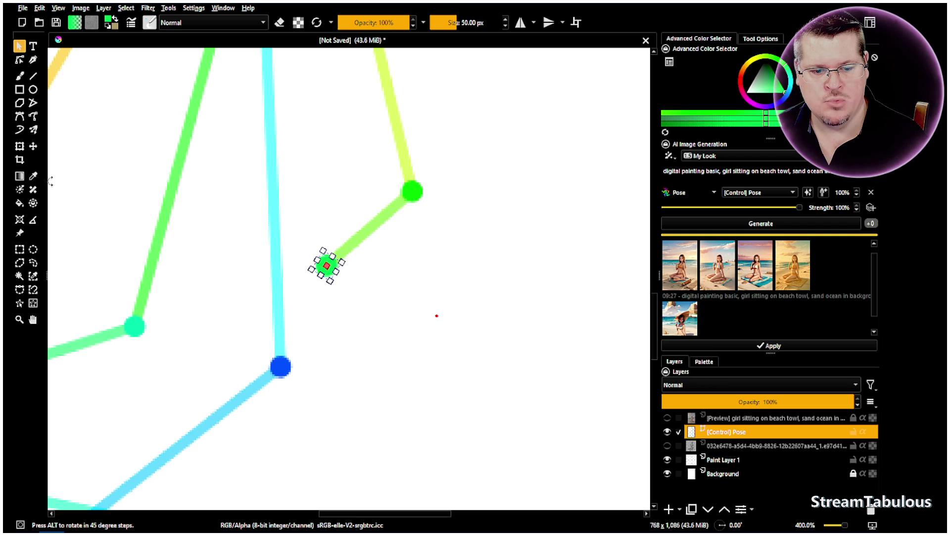
{"action": "left_click_drag", "start_coordinate": [324, 267], "coordinate": [175, 192]}
{"action": "scroll", "coordinate": [174, 192], "scroll_direction": "down", "scroll_amount": 5}
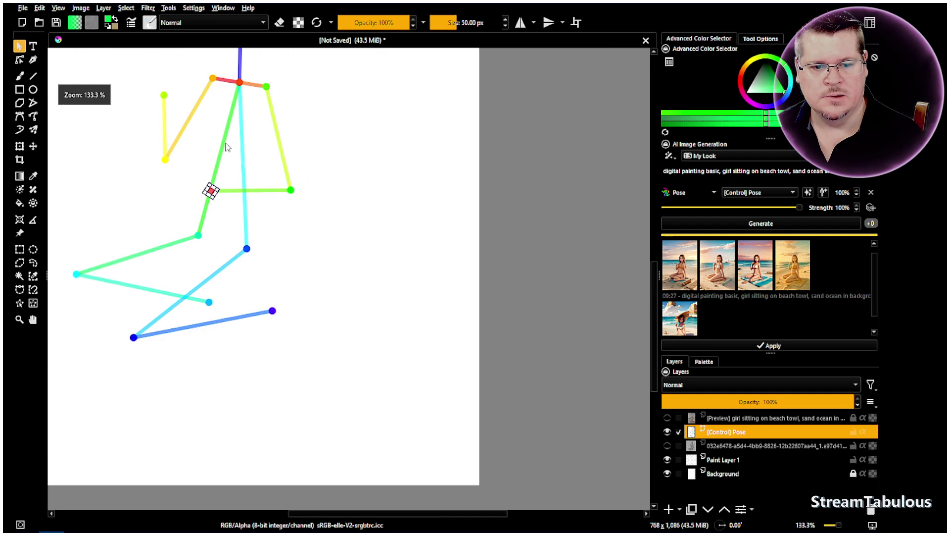
{"action": "scroll", "coordinate": [225, 147], "scroll_direction": "down", "scroll_amount": 2}
{"action": "scroll", "coordinate": [233, 123], "scroll_direction": "up", "scroll_amount": 3}
{"action": "scroll", "coordinate": [238, 104], "scroll_direction": "down", "scroll_amount": 3}
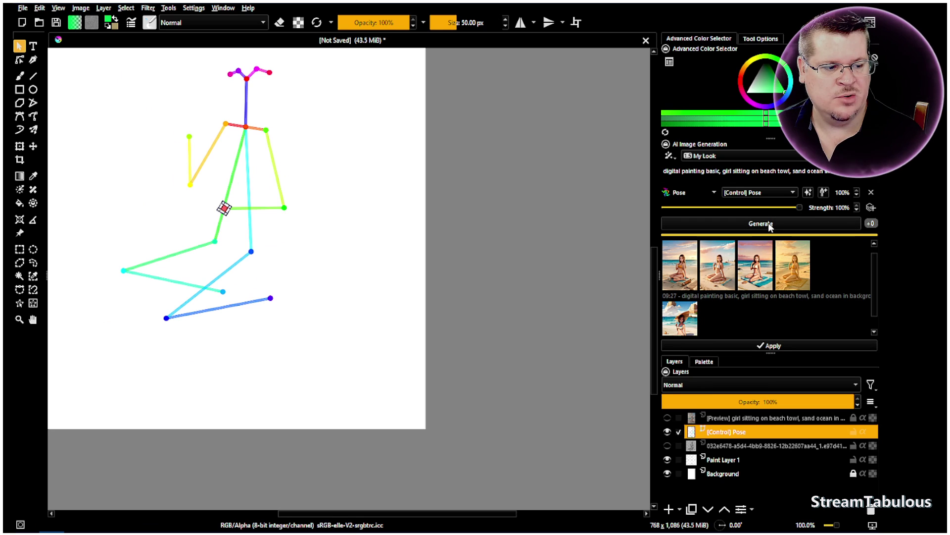
Delete 'basic' so the prompt starts 'digital painting,' and start a new generation
{"action": "left_click", "coordinate": [722, 171]}
{"action": "key", "text": "BackSpace"}
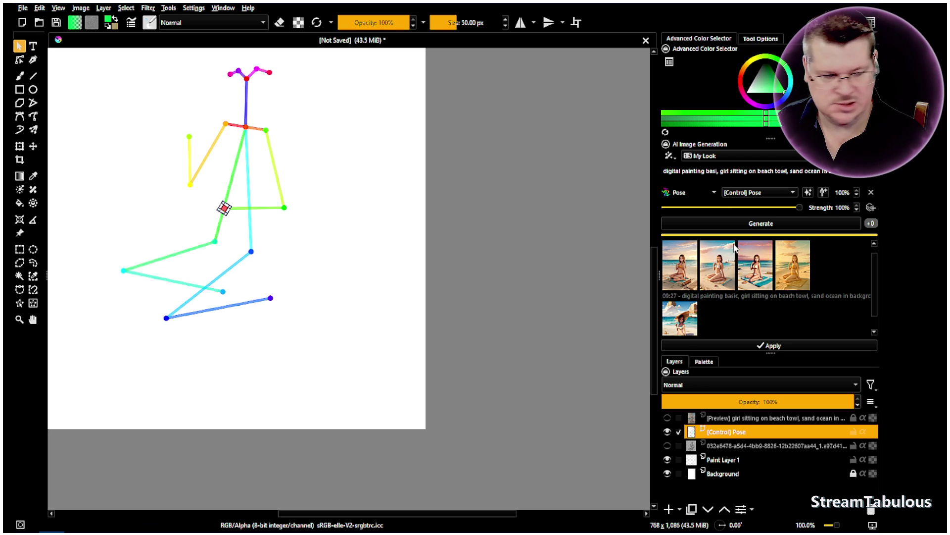
{"action": "key", "text": "BackSpace"}
{"action": "key", "text": "BackSpace"}
{"action": "key", "text": "BackSpace"}
{"action": "key", "text": "BackSpace"}
{"action": "key", "text": "BackSpace"}
{"action": "left_click", "coordinate": [756, 224]}
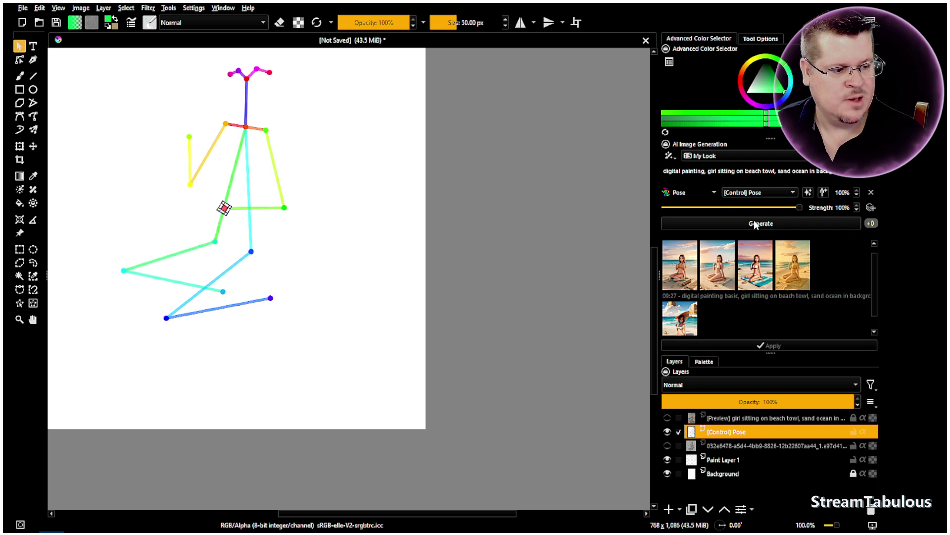
Switch to the Pan tool and select the [Preview] layer
{"action": "scroll", "coordinate": [121, 149], "scroll_direction": "down", "scroll_amount": 3}
{"action": "scroll", "coordinate": [106, 135], "scroll_direction": "up", "scroll_amount": 2}
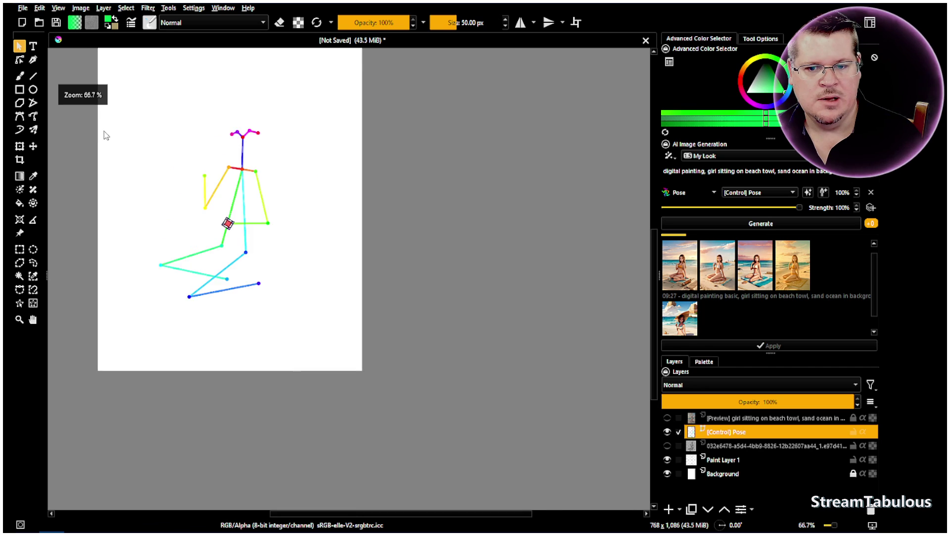
{"action": "scroll", "coordinate": [60, 193], "scroll_direction": "up", "scroll_amount": 1}
{"action": "left_click", "coordinate": [32, 319]}
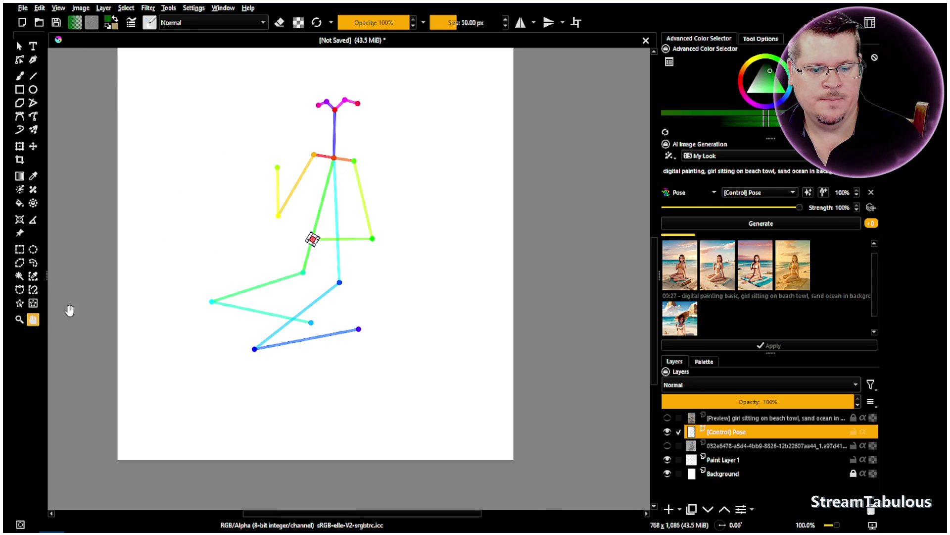
{"action": "left_click", "coordinate": [760, 419]}
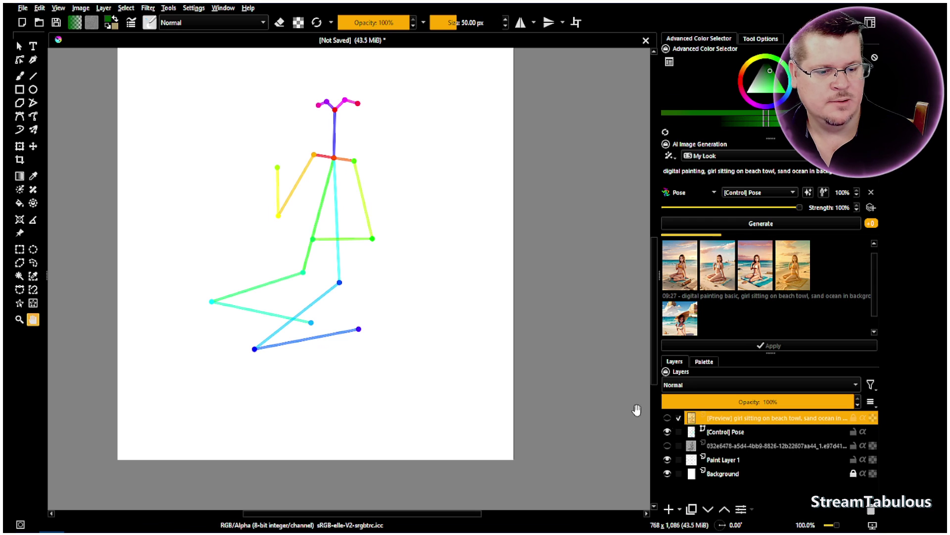
Preview an earlier result, settle on the gold-bikini image, and select the [Control] Pose layer
{"action": "scroll", "coordinate": [415, 185], "scroll_direction": "up", "scroll_amount": 1}
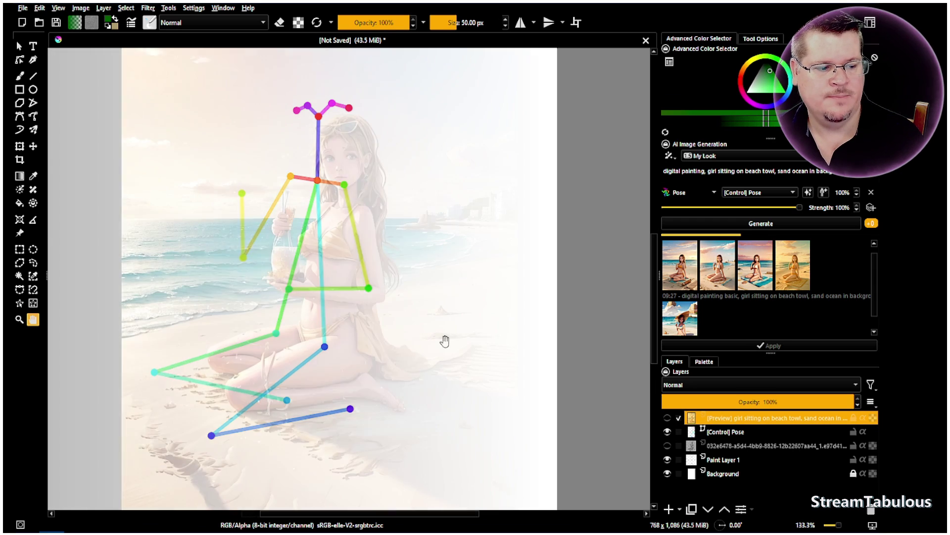
{"action": "scroll", "coordinate": [445, 341], "scroll_direction": "down", "scroll_amount": 1}
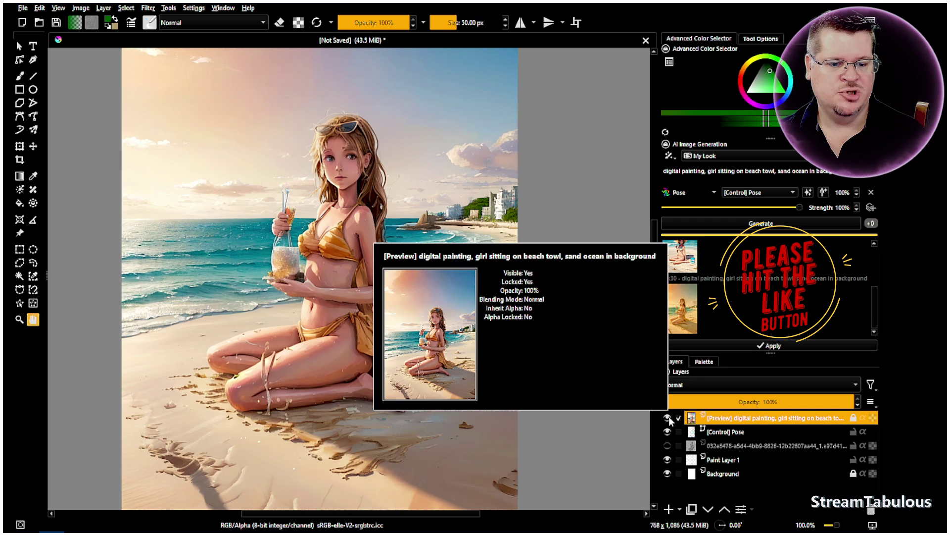
{"action": "scroll", "coordinate": [693, 287], "scroll_direction": "up", "scroll_amount": 1}
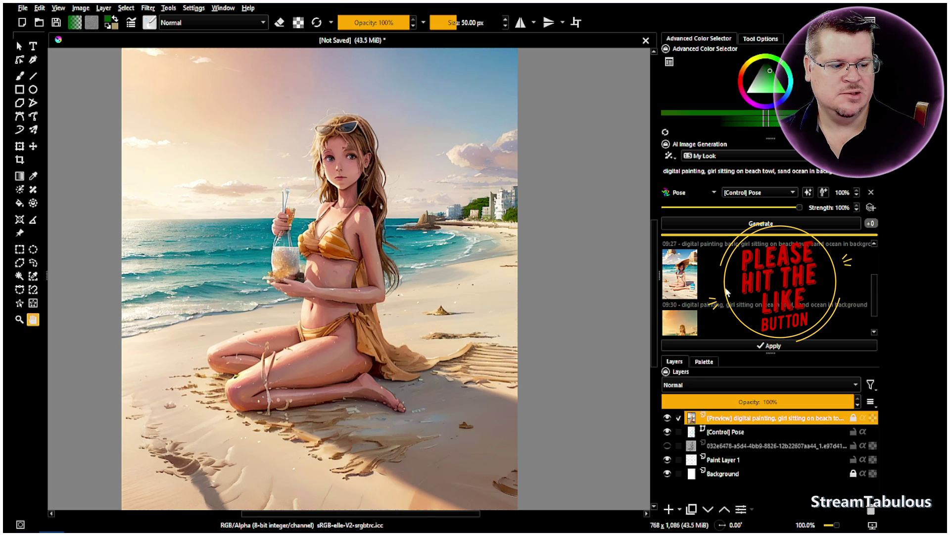
{"action": "scroll", "coordinate": [726, 292], "scroll_direction": "up", "scroll_amount": 1}
{"action": "left_click", "coordinate": [725, 285]}
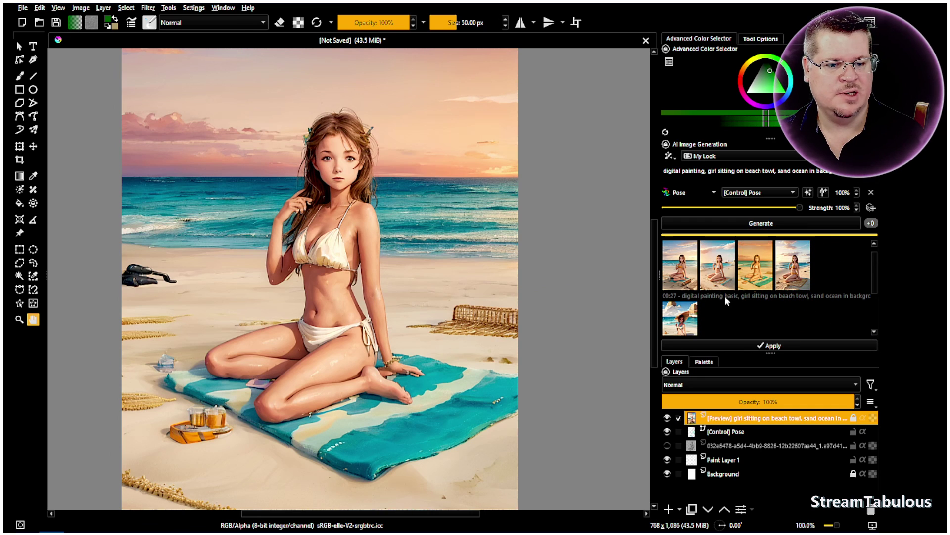
{"action": "scroll", "coordinate": [703, 327], "scroll_direction": "down", "scroll_amount": 1}
{"action": "left_click", "coordinate": [687, 330]}
{"action": "scroll", "coordinate": [379, 287], "scroll_direction": "up", "scroll_amount": 3}
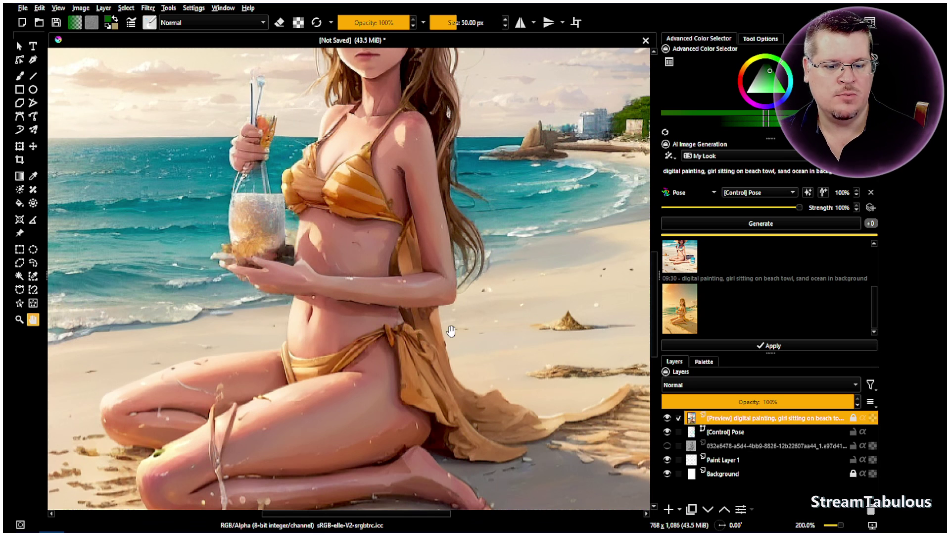
{"action": "scroll", "coordinate": [324, 262], "scroll_direction": "down", "scroll_amount": 1}
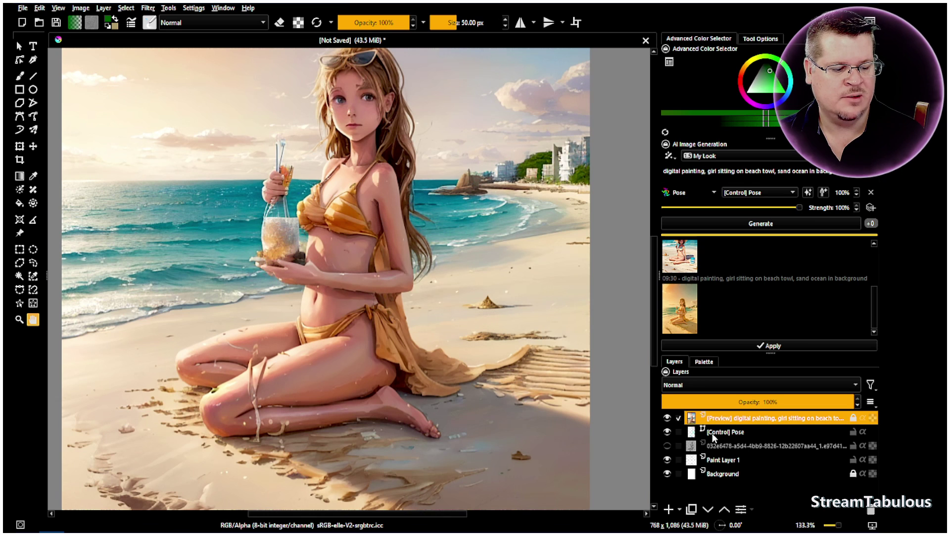
{"action": "left_click", "coordinate": [715, 432]}
Drag the [Control] Pose layer above the [Preview] layer so the skeleton overlays the gold-bikini girl
{"action": "left_click_drag", "start_coordinate": [724, 421], "coordinate": [727, 419]}
{"action": "scroll", "coordinate": [395, 307], "scroll_direction": "down", "scroll_amount": 1}
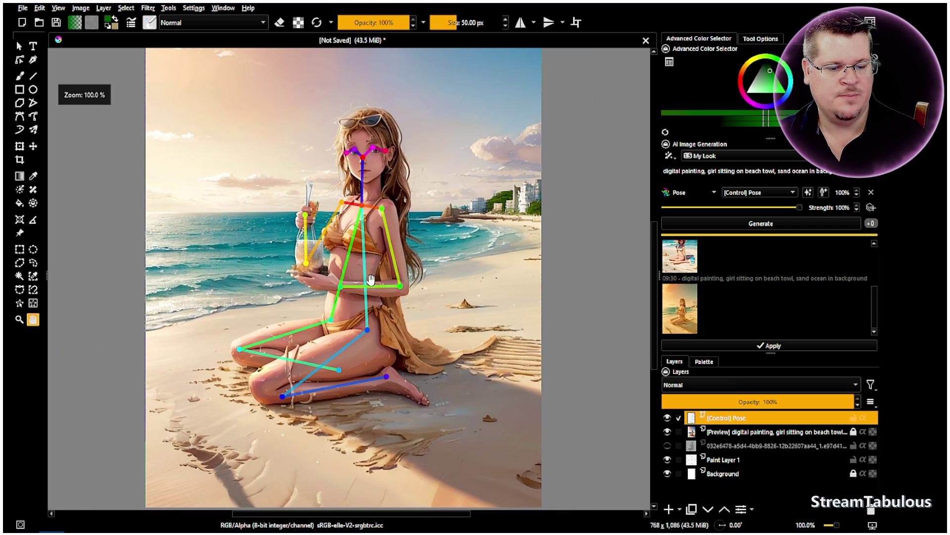
{"action": "scroll", "coordinate": [303, 225], "scroll_direction": "up", "scroll_amount": 1}
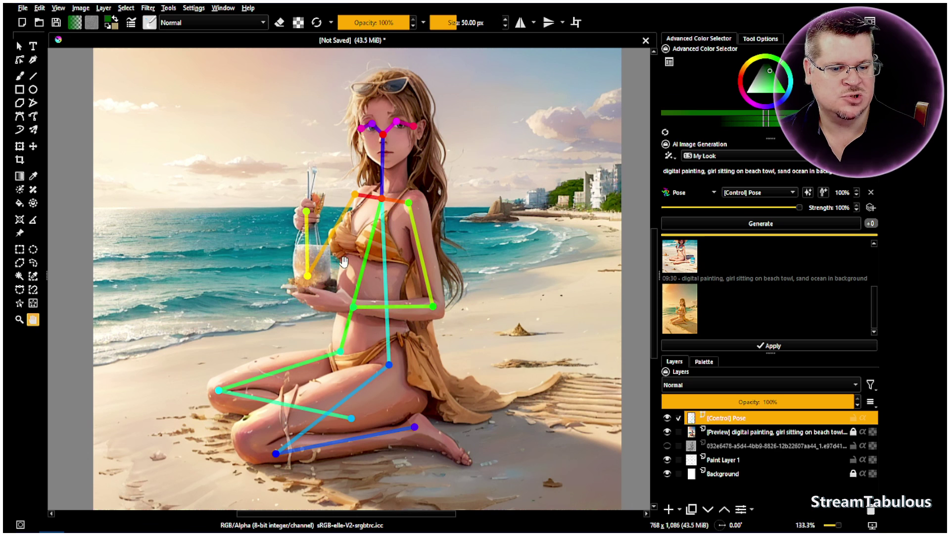
{"action": "scroll", "coordinate": [321, 127], "scroll_direction": "down", "scroll_amount": 1}
{"action": "scroll", "coordinate": [321, 126], "scroll_direction": "up", "scroll_amount": 1}
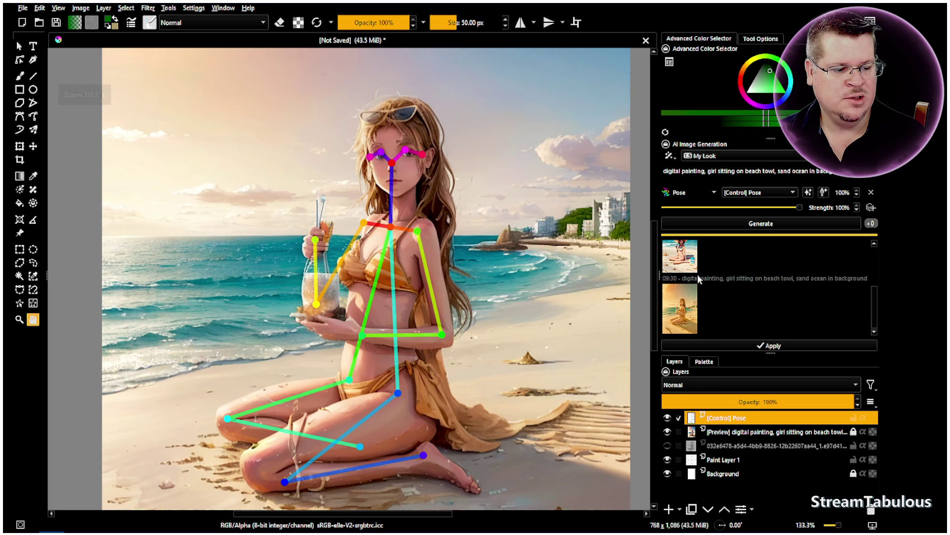
{"action": "scroll", "coordinate": [475, 312], "scroll_direction": "down", "scroll_amount": 1}
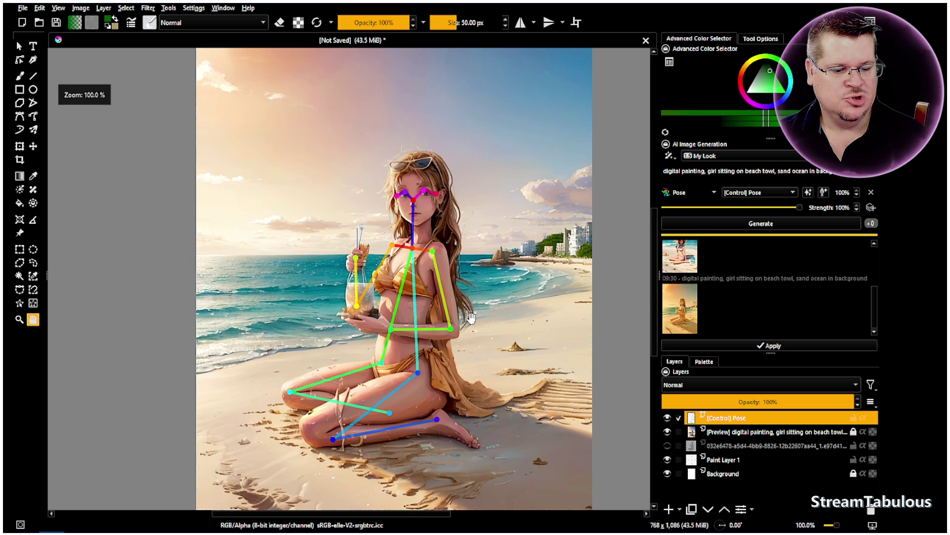
Generate a new image: straw-hat girl kneeling on a towel by a cooler, holding a blue drink
{"action": "left_click", "coordinate": [765, 224]}
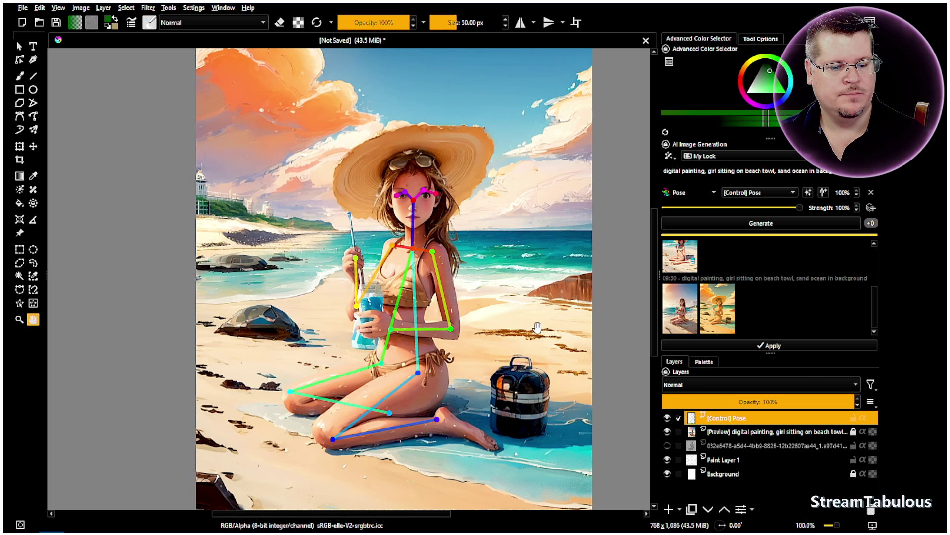
Hide the [Control] Pose layer, then fit and centre the straw-hat beach image in view
{"action": "scroll", "coordinate": [360, 324], "scroll_direction": "up", "scroll_amount": 2}
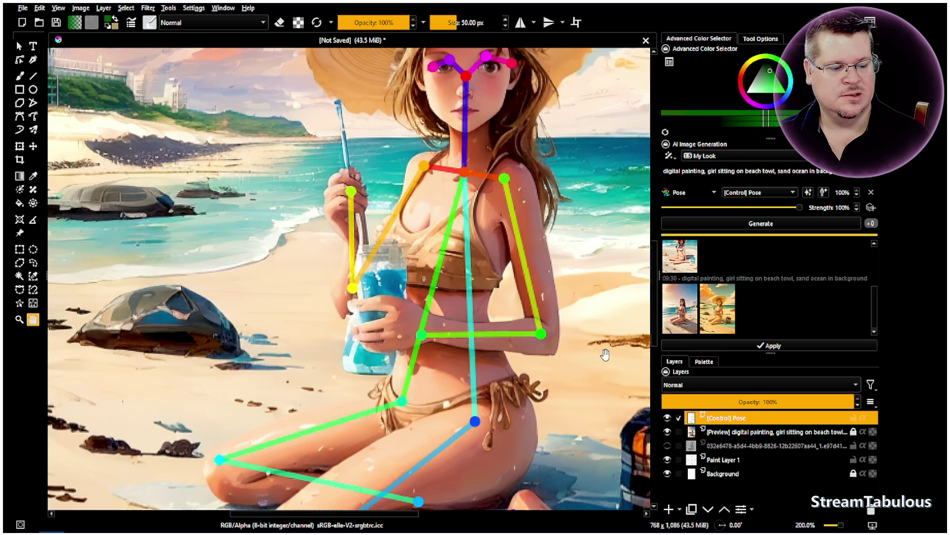
{"action": "left_click", "coordinate": [667, 419]}
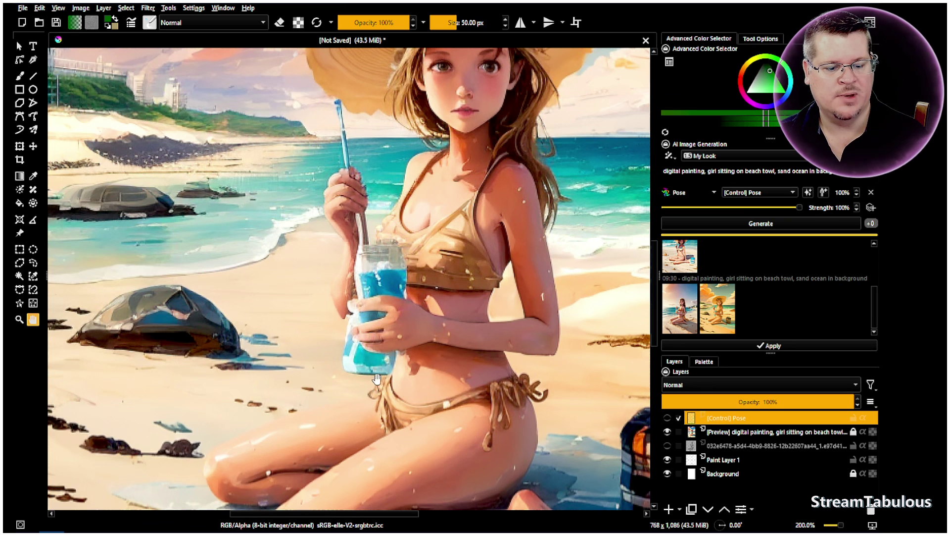
{"action": "key", "text": "1"}
{"action": "scroll", "coordinate": [425, 292], "scroll_direction": "down", "scroll_amount": 1}
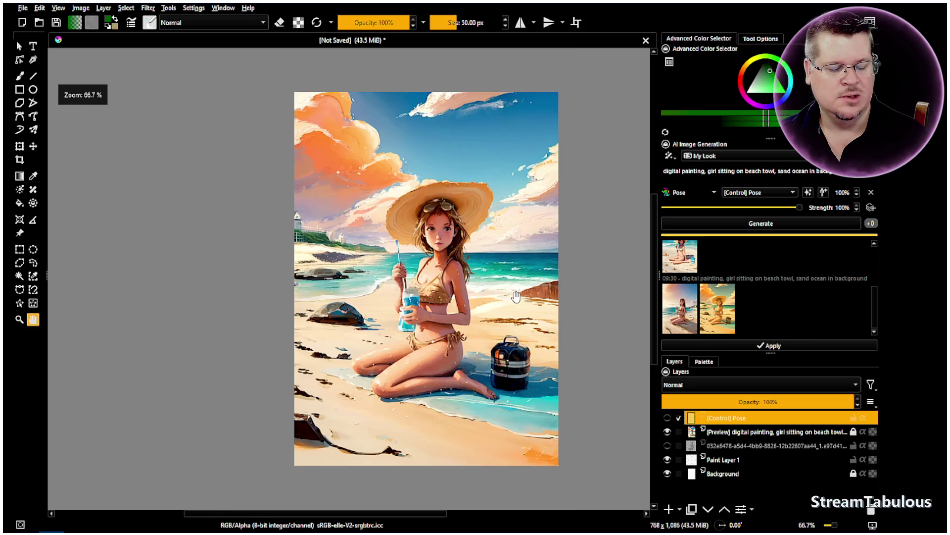
{"action": "scroll", "coordinate": [454, 242], "scroll_direction": "up", "scroll_amount": 1}
{"action": "left_click_drag", "start_coordinate": [455, 242], "coordinate": [439, 232]}
{"action": "scroll", "coordinate": [439, 232], "scroll_direction": "down", "scroll_amount": 1}
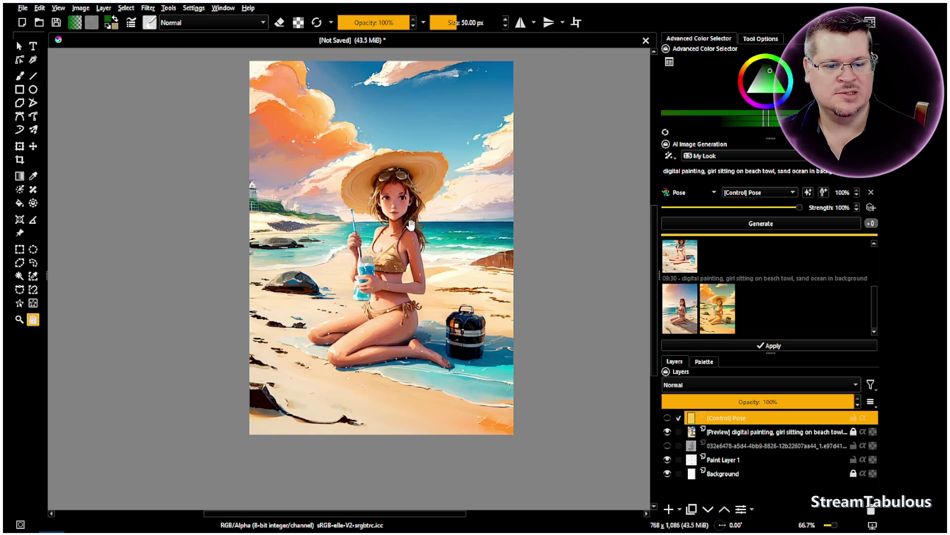
{"action": "scroll", "coordinate": [439, 231], "scroll_direction": "up", "scroll_amount": 1}
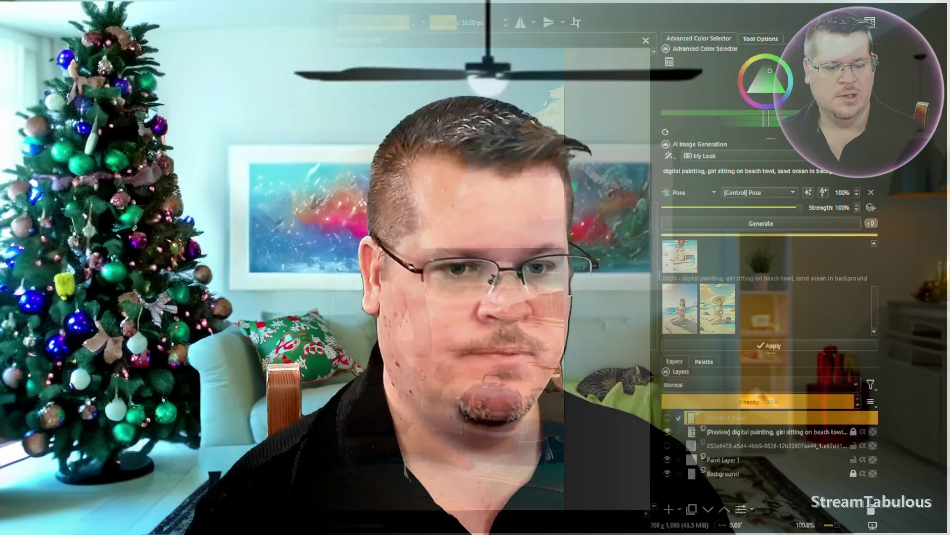